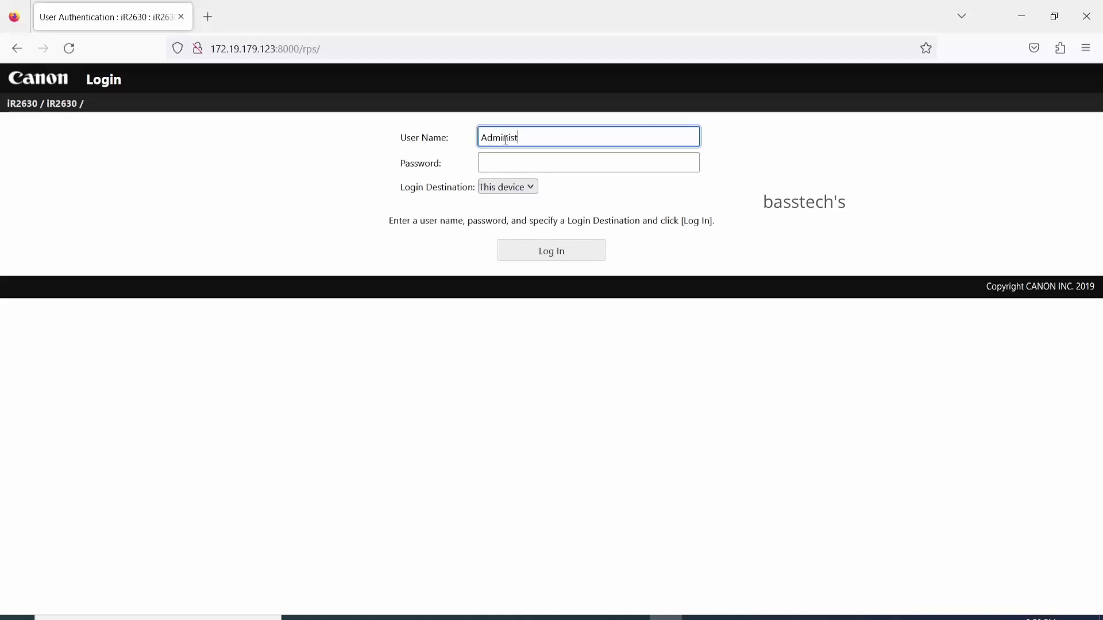
Log in as Administrator with the account password, declining to save the login in Firefox
{"action": "key", "text": "Tab"}
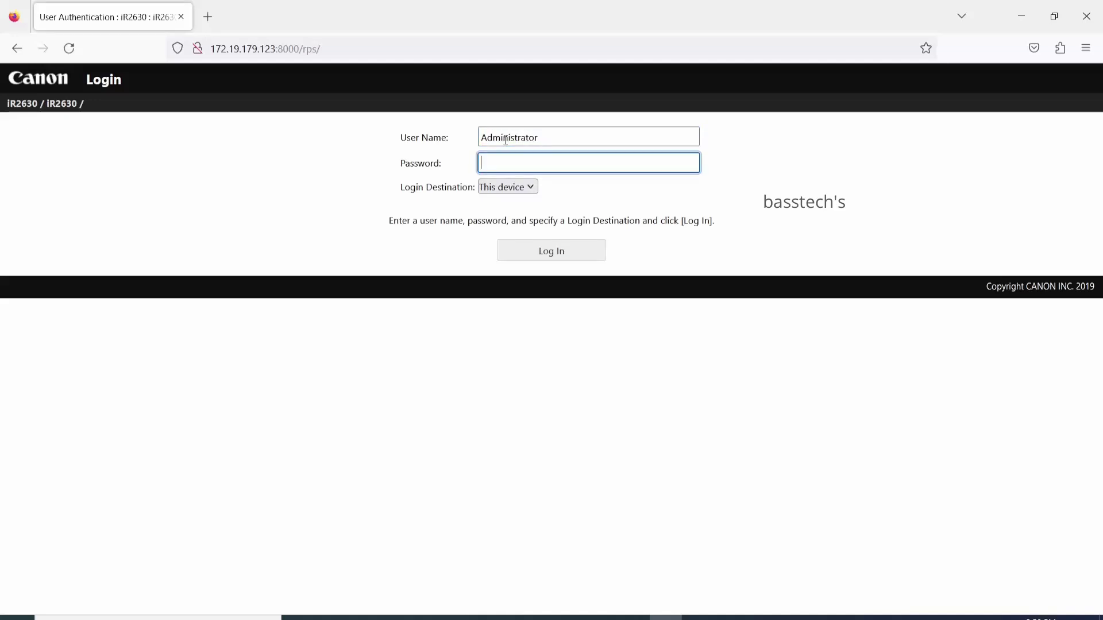
{"action": "type", "text": "76"}
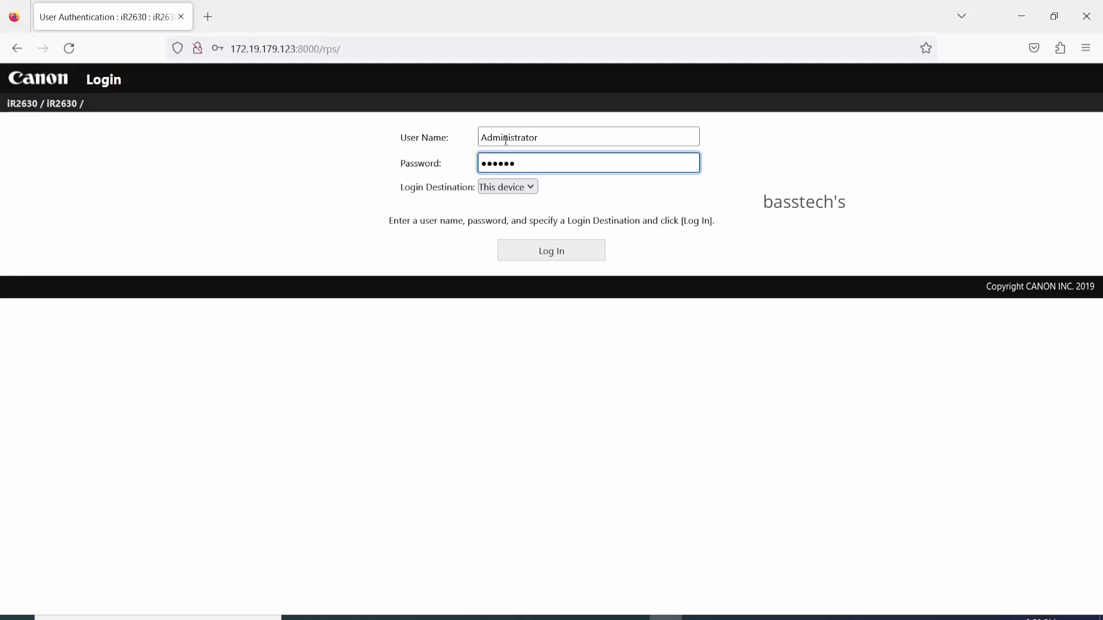
{"action": "left_click", "coordinate": [559, 253]}
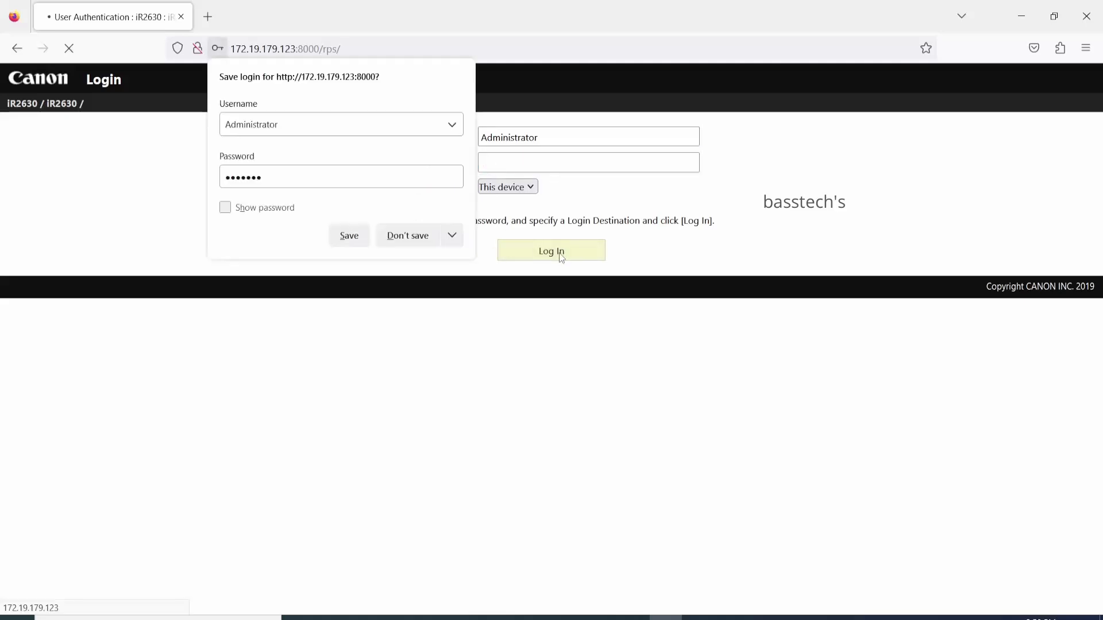
{"action": "left_click", "coordinate": [407, 238]}
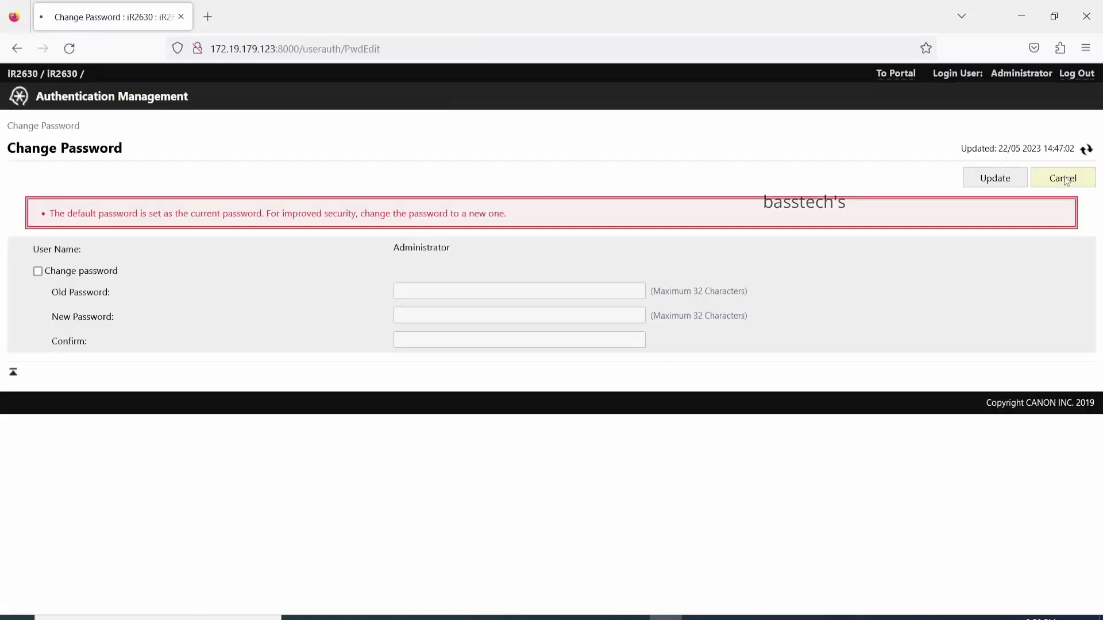
{"action": "left_click", "coordinate": [1064, 178]}
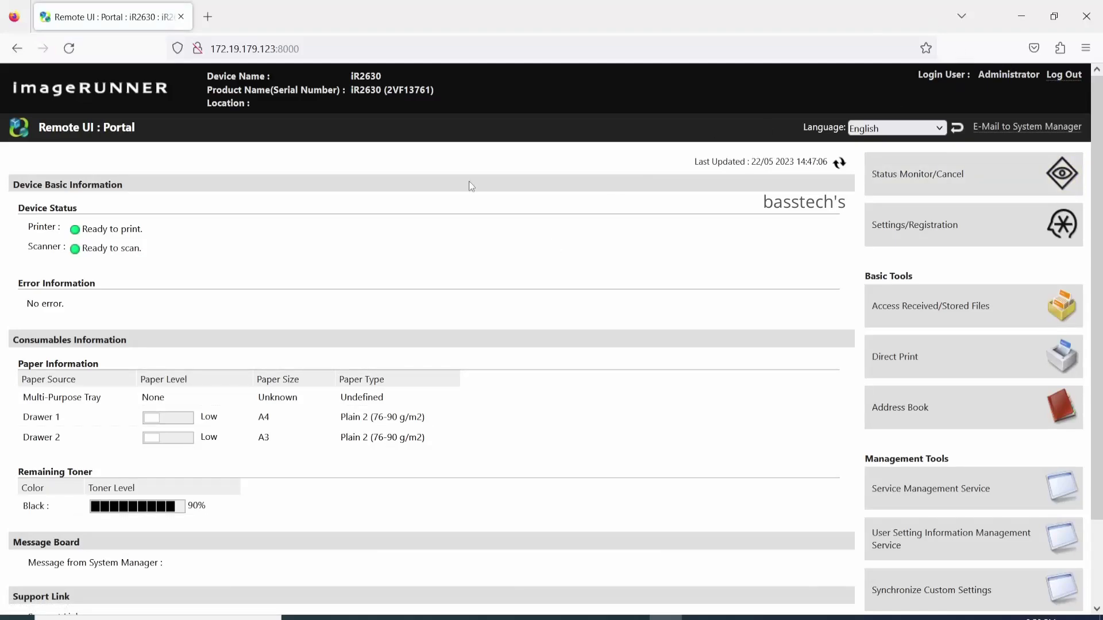
{"action": "scroll", "coordinate": [419, 269], "scroll_direction": "down", "scroll_amount": 3}
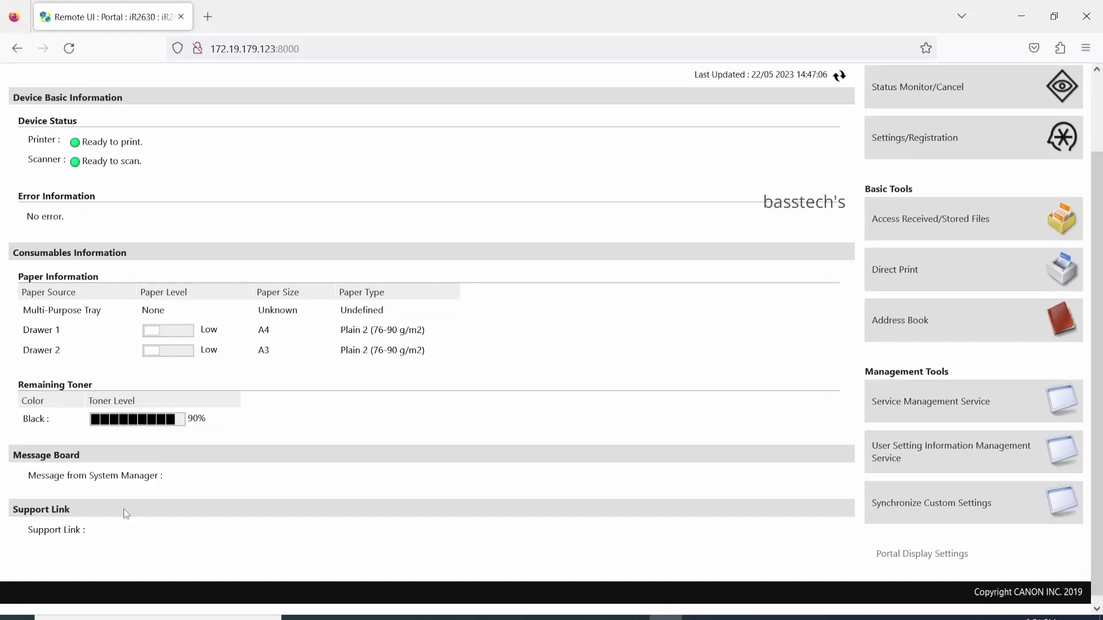
{"action": "scroll", "coordinate": [123, 509], "scroll_direction": "up", "scroll_amount": 3}
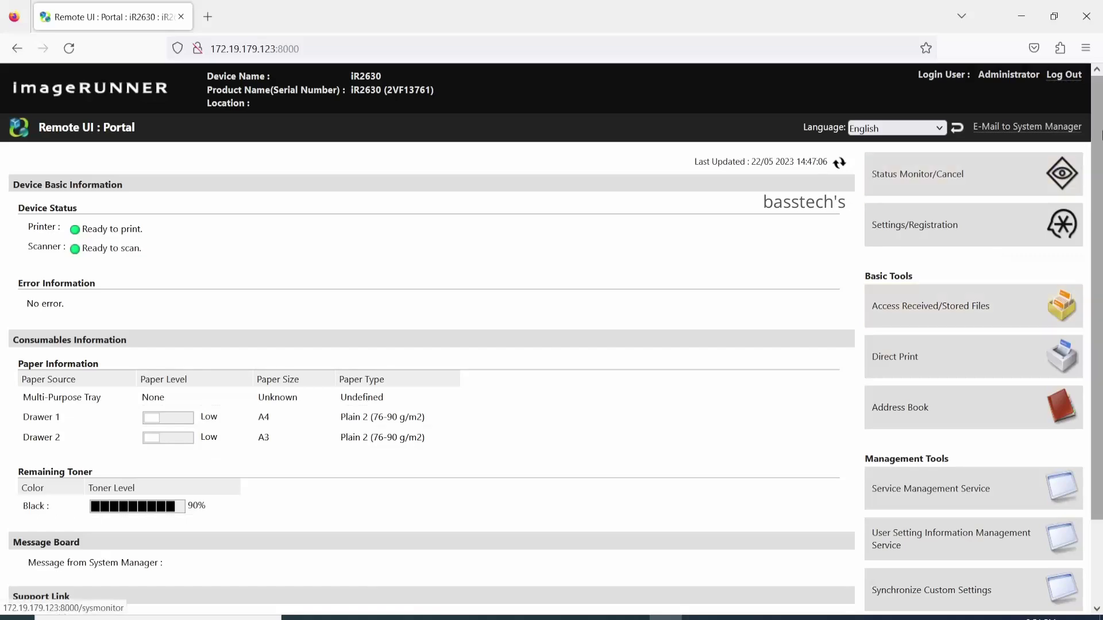
{"action": "scroll", "coordinate": [1097, 149], "scroll_direction": "down", "scroll_amount": 3}
{"action": "scroll", "coordinate": [1097, 150], "scroll_direction": "up", "scroll_amount": 3}
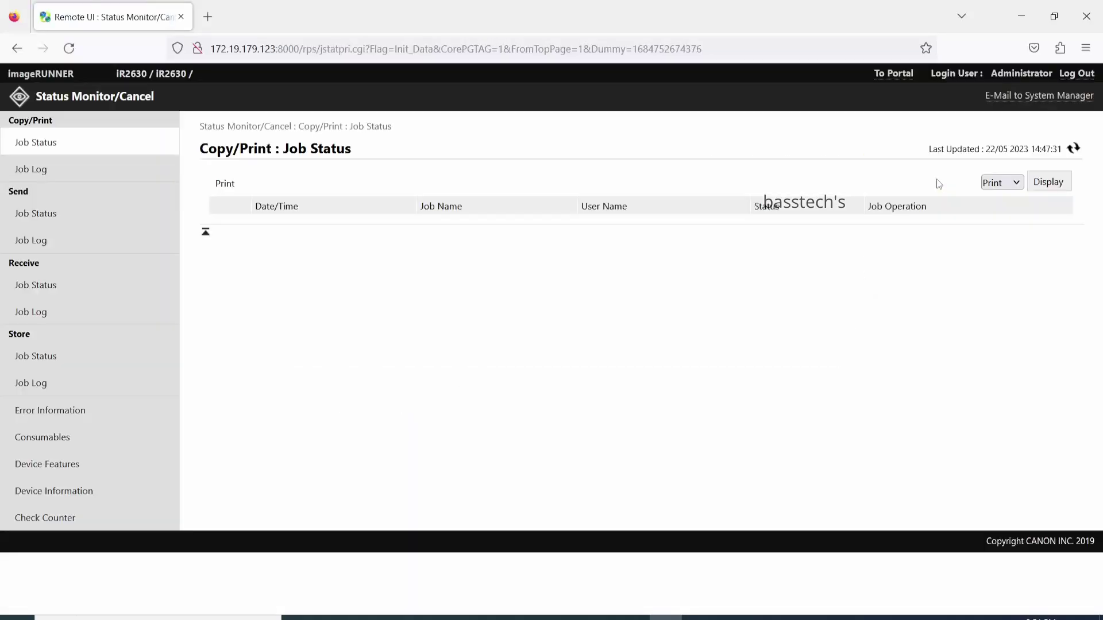
Review the copy/print job log, send and receive job status, receive log and stored jobs
{"action": "left_click", "coordinate": [44, 171]}
{"action": "left_click", "coordinate": [45, 222]}
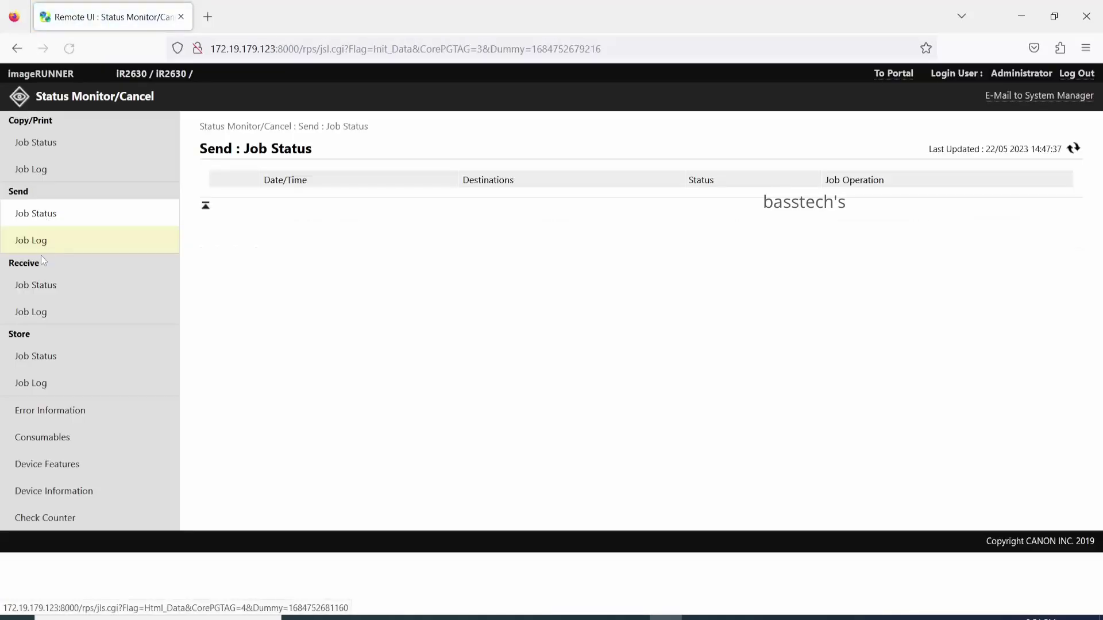
{"action": "left_click", "coordinate": [42, 285]}
{"action": "left_click", "coordinate": [41, 316]}
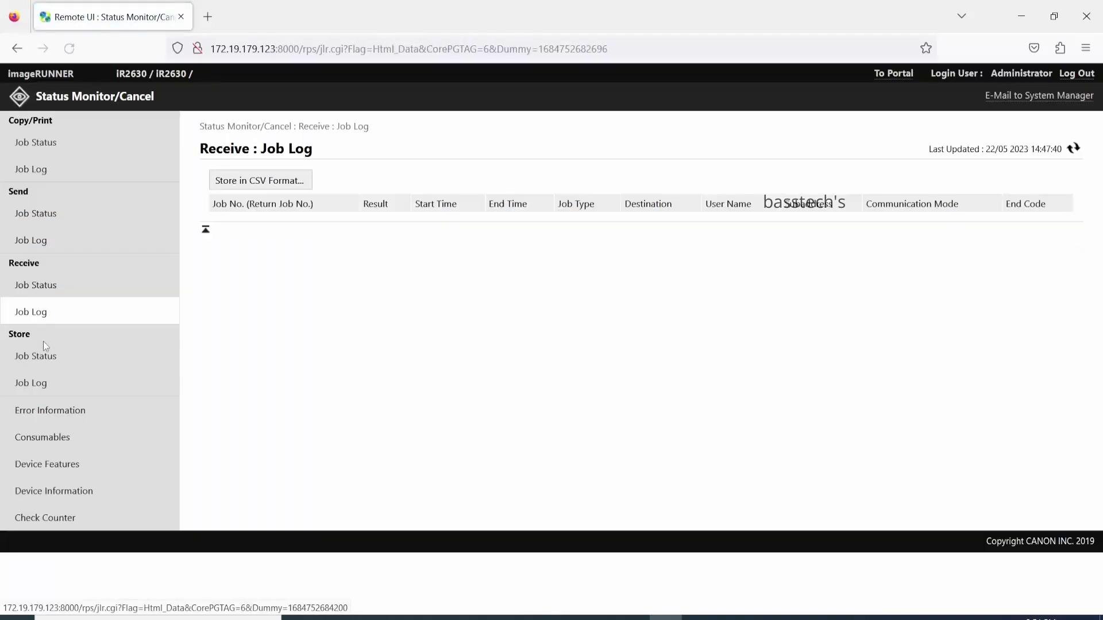
{"action": "left_click", "coordinate": [42, 354]}
Check error information, paper/toner/memory consumables, and look through the device features list
{"action": "left_click", "coordinate": [38, 412]}
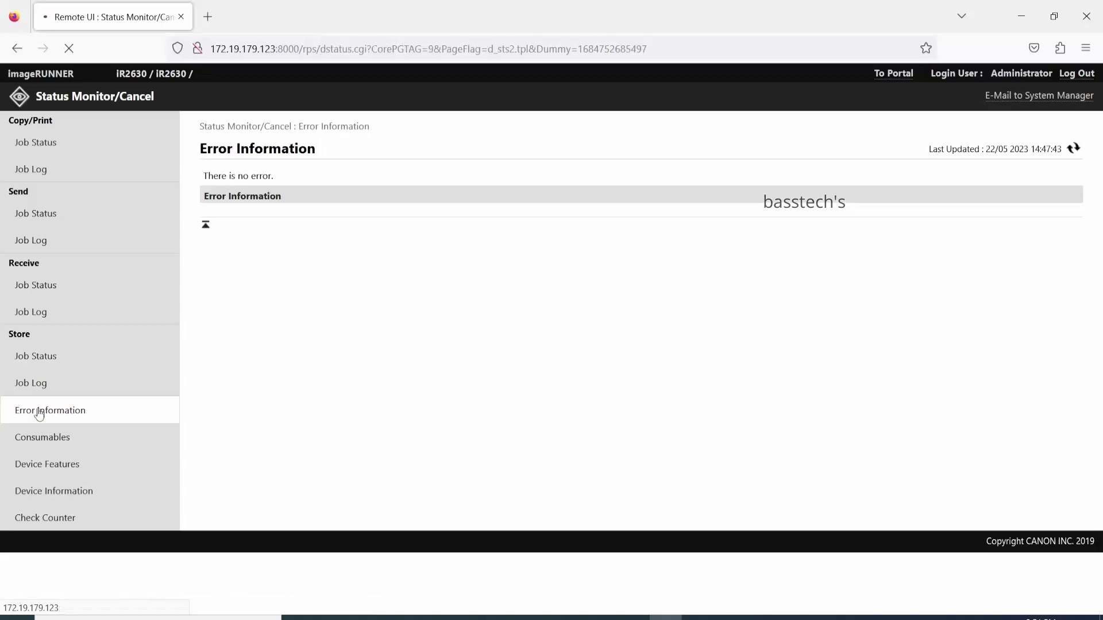
{"action": "left_click", "coordinate": [42, 441]}
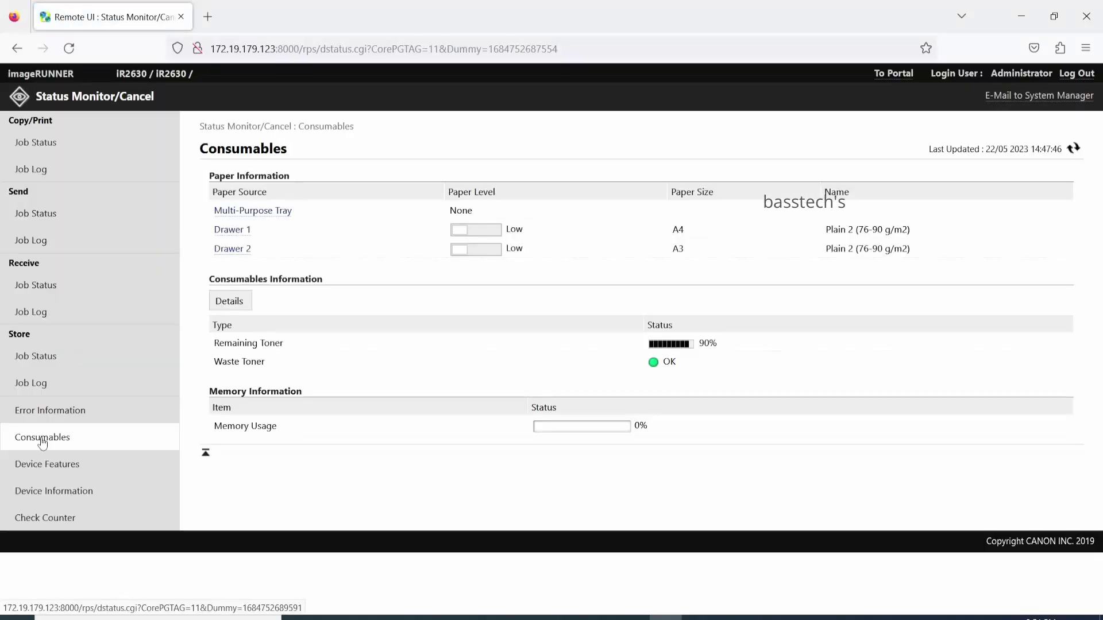
{"action": "left_click", "coordinate": [39, 466]}
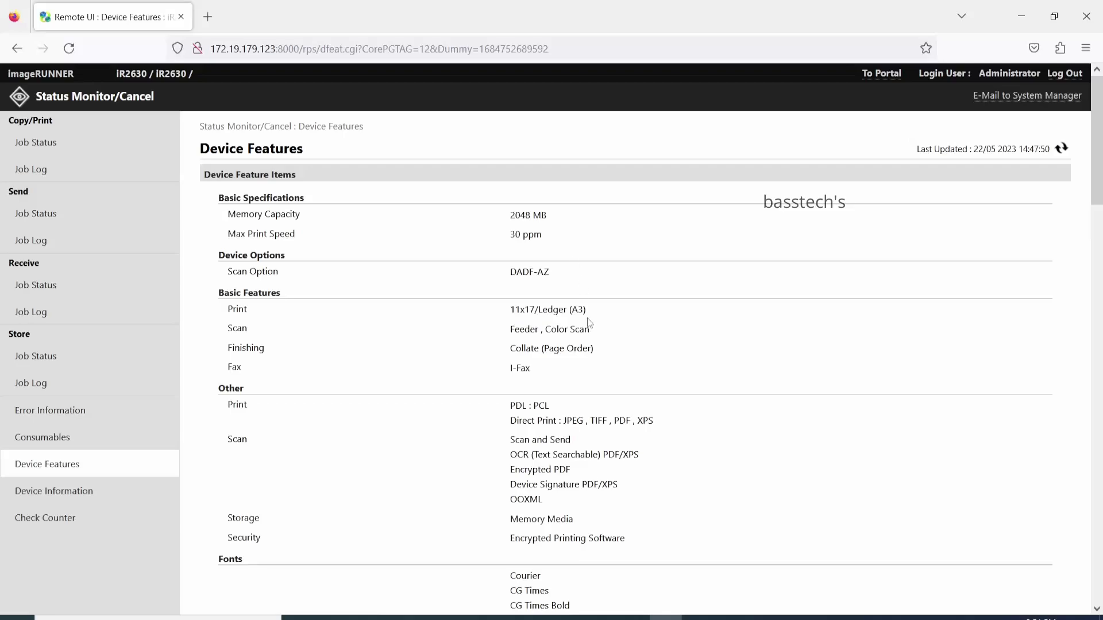
{"action": "scroll", "coordinate": [600, 403], "scroll_direction": "down", "scroll_amount": 2}
{"action": "scroll", "coordinate": [601, 403], "scroll_direction": "down", "scroll_amount": 2}
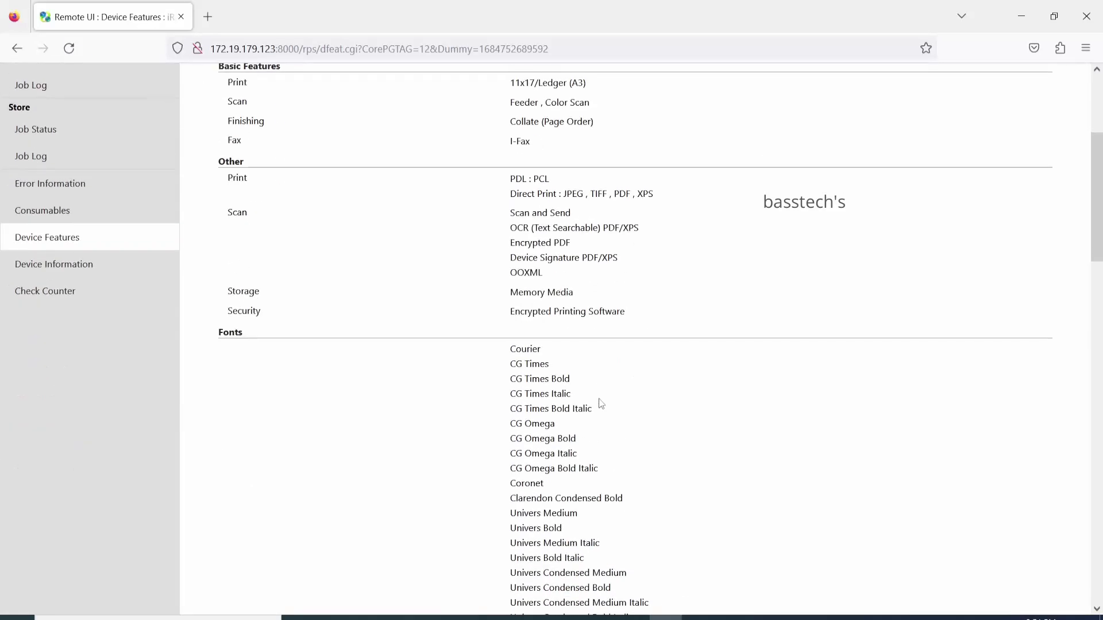
{"action": "scroll", "coordinate": [601, 402], "scroll_direction": "up", "scroll_amount": 3}
{"action": "scroll", "coordinate": [601, 402], "scroll_direction": "down", "scroll_amount": 12}
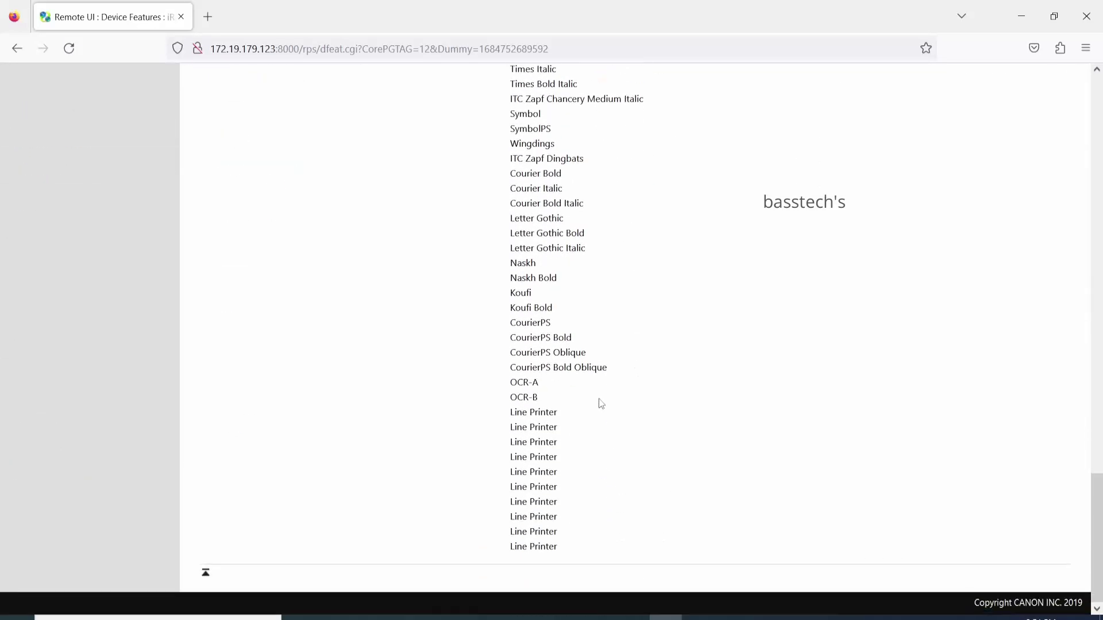
{"action": "scroll", "coordinate": [601, 403], "scroll_direction": "up", "scroll_amount": 10}
{"action": "scroll", "coordinate": [601, 403], "scroll_direction": "up", "scroll_amount": 5}
View device information and the counter totals of 10 large and 2 small copies
{"action": "left_click", "coordinate": [101, 467]}
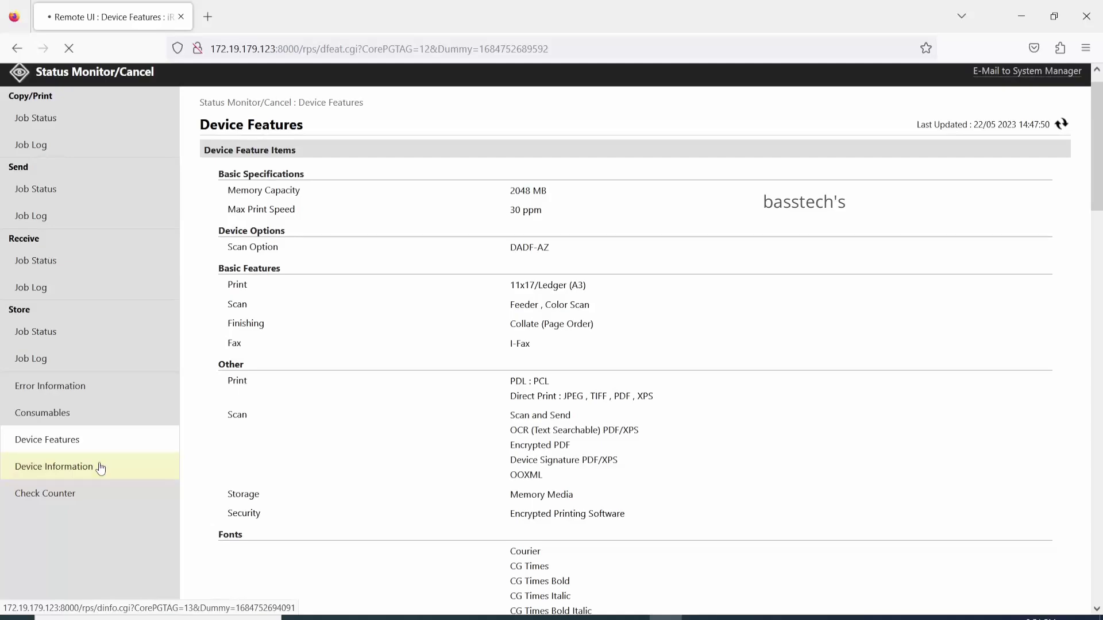
{"action": "scroll", "coordinate": [522, 434], "scroll_direction": "down", "scroll_amount": 2}
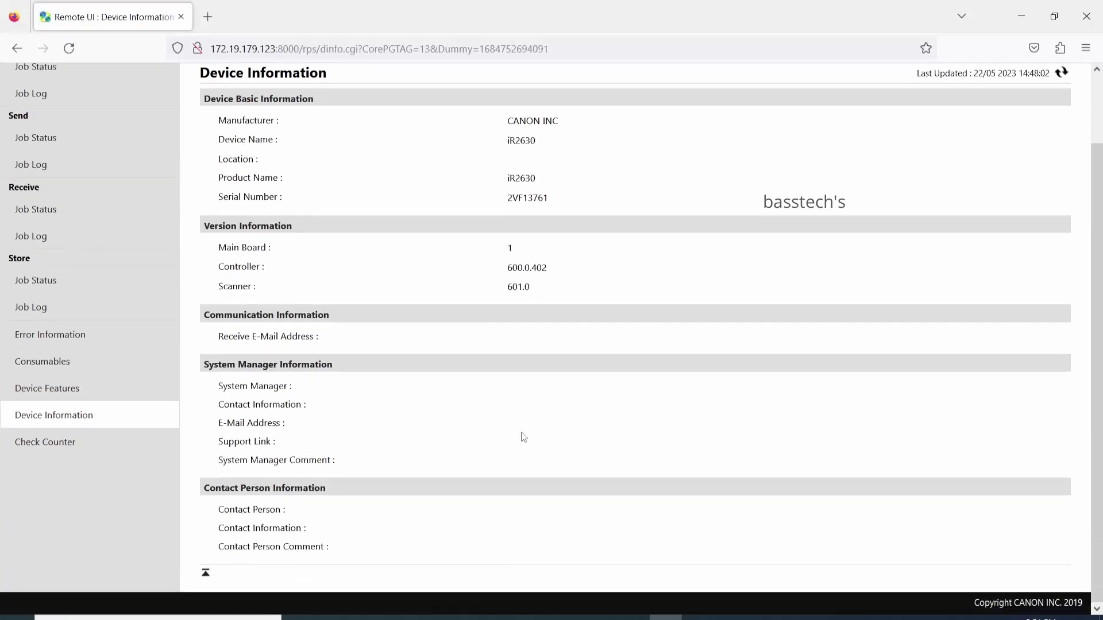
{"action": "left_click", "coordinate": [50, 442]}
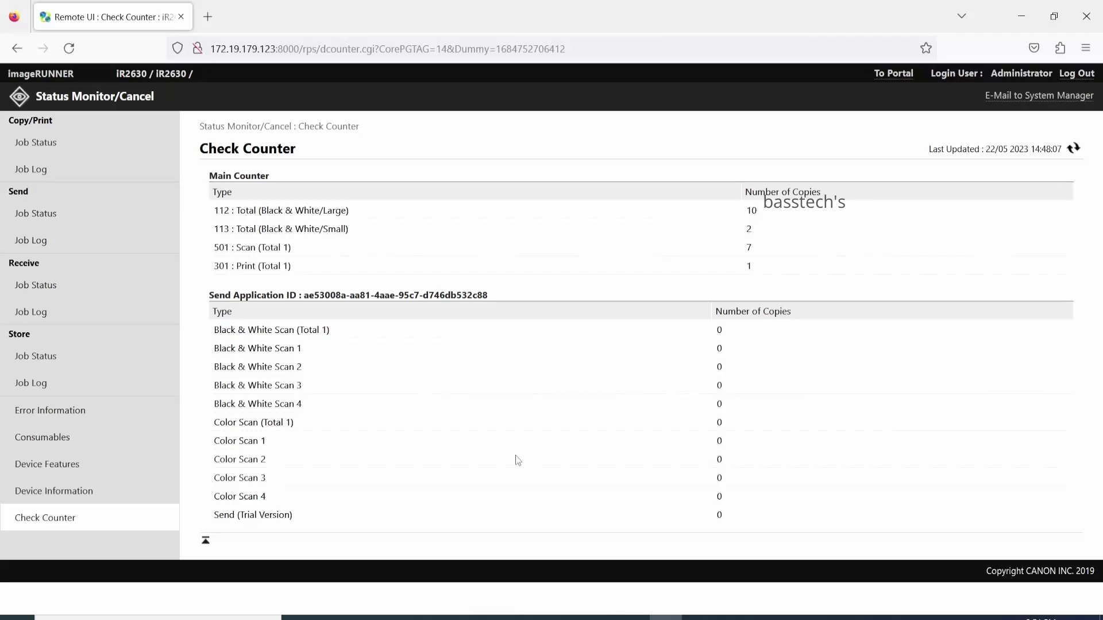
Go to Settings/Registration, view each drawer's paper size, and return to Paper Settings
{"action": "left_click", "coordinate": [895, 74]}
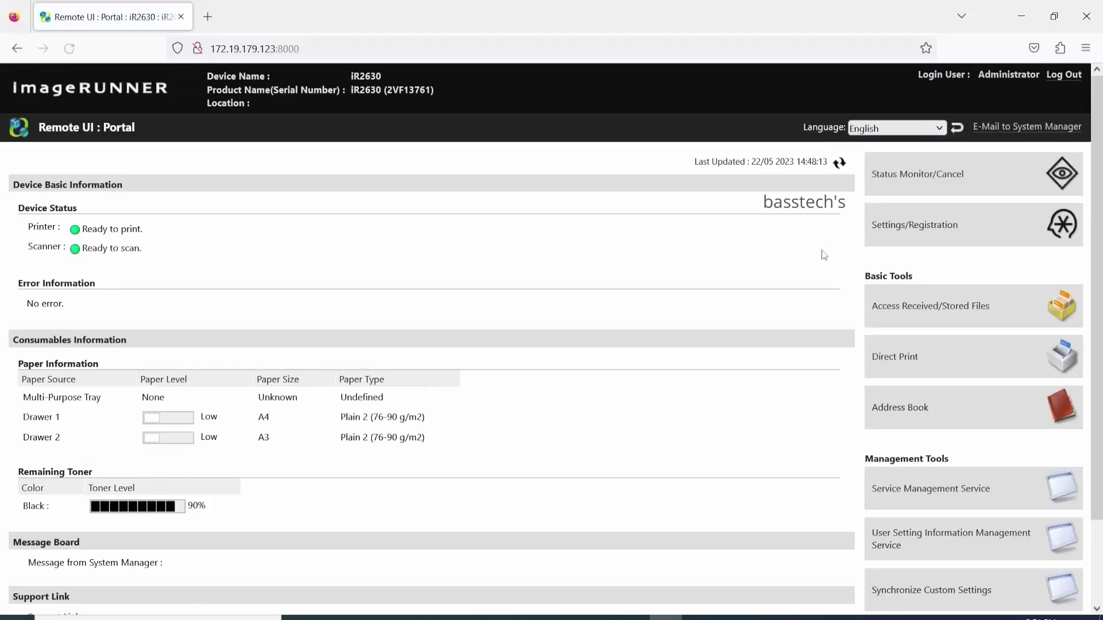
{"action": "left_click", "coordinate": [903, 235]}
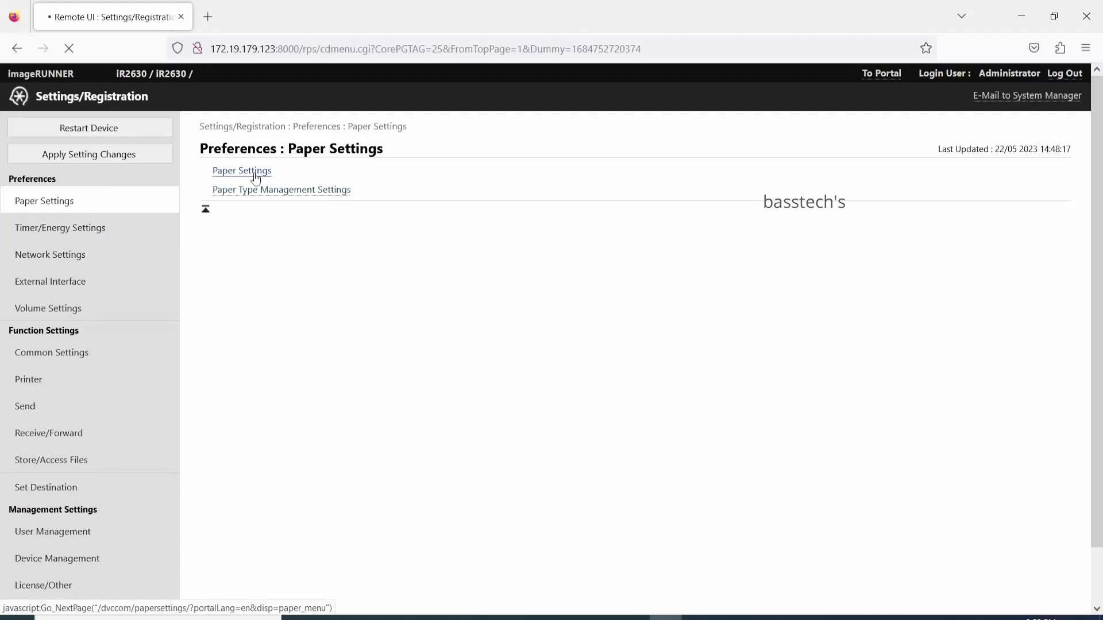
{"action": "left_click", "coordinate": [256, 178]}
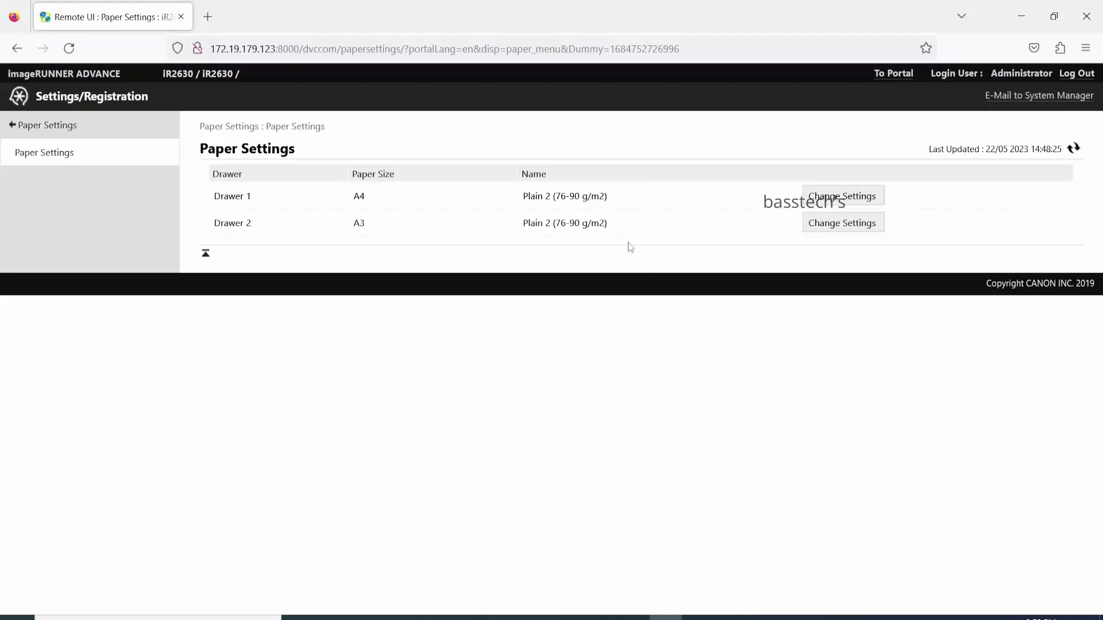
{"action": "left_click", "coordinate": [9, 123]}
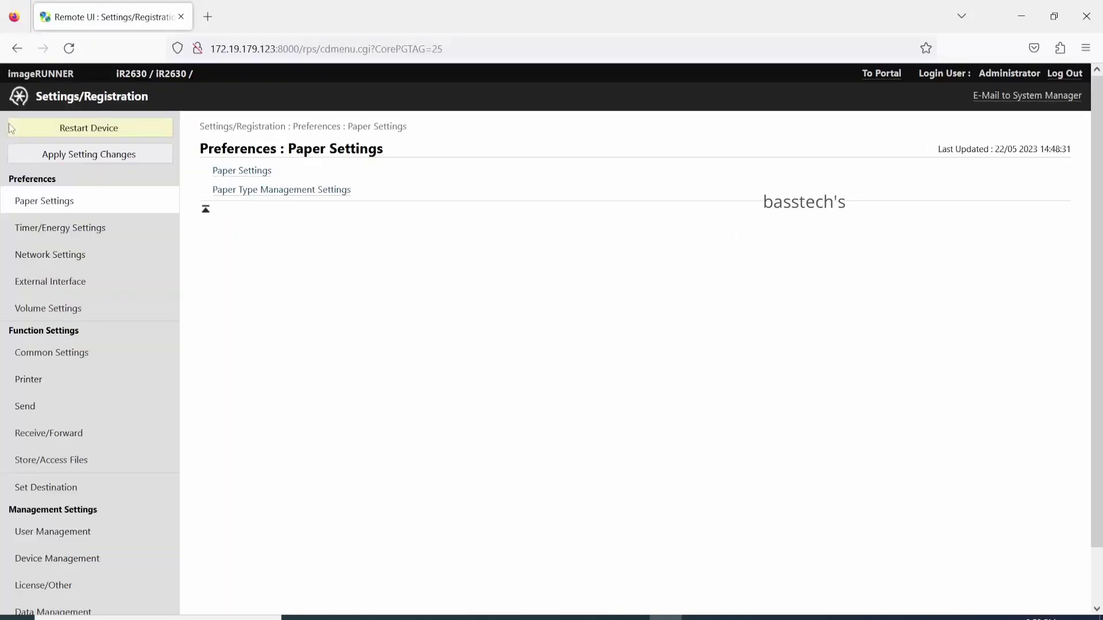
Look at the timer/energy settings and IPv4 address settings, then return to Network Settings
{"action": "left_click", "coordinate": [72, 230]}
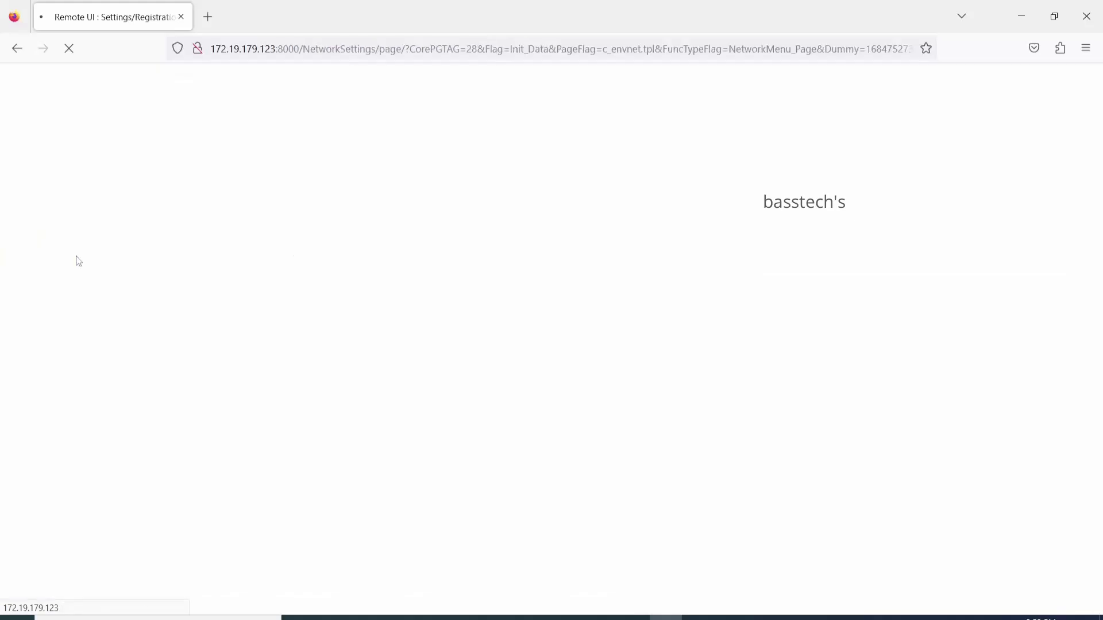
{"action": "scroll", "coordinate": [480, 364], "scroll_direction": "down", "scroll_amount": 1}
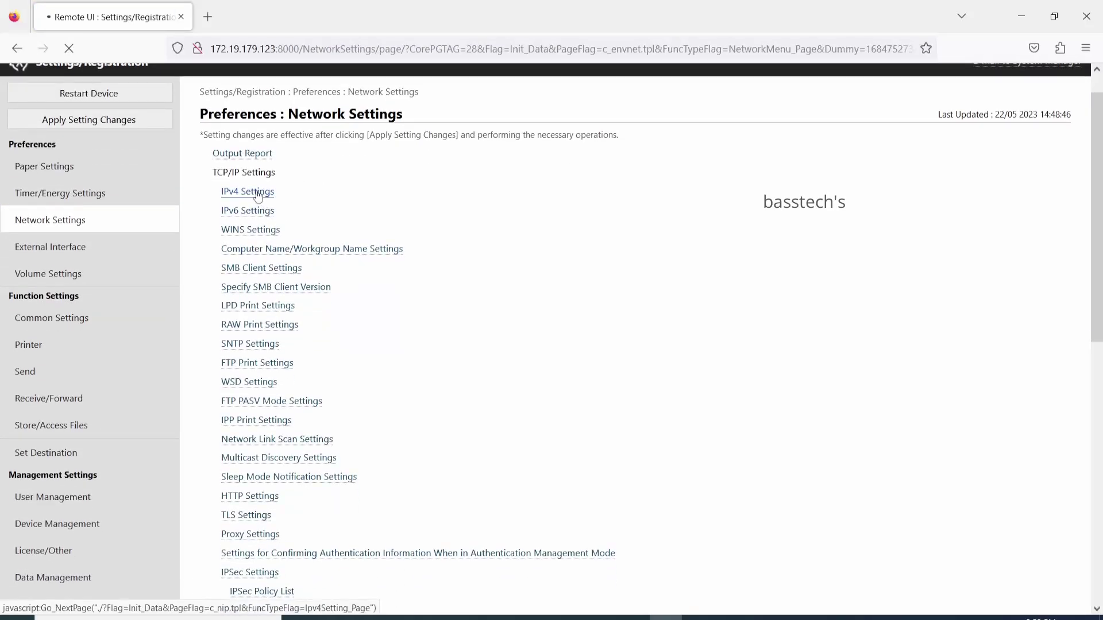
{"action": "left_click", "coordinate": [258, 193]}
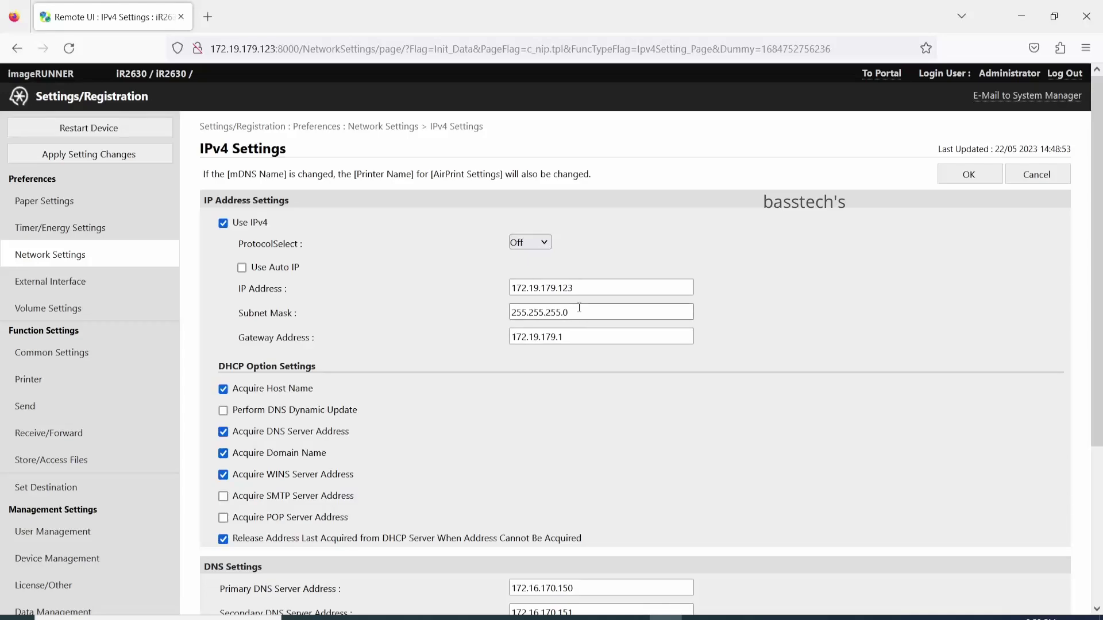
{"action": "scroll", "coordinate": [583, 360], "scroll_direction": "down", "scroll_amount": 3}
{"action": "scroll", "coordinate": [583, 360], "scroll_direction": "up", "scroll_amount": 3}
{"action": "left_click", "coordinate": [54, 253]}
{"action": "scroll", "coordinate": [362, 267], "scroll_direction": "down", "scroll_amount": 10}
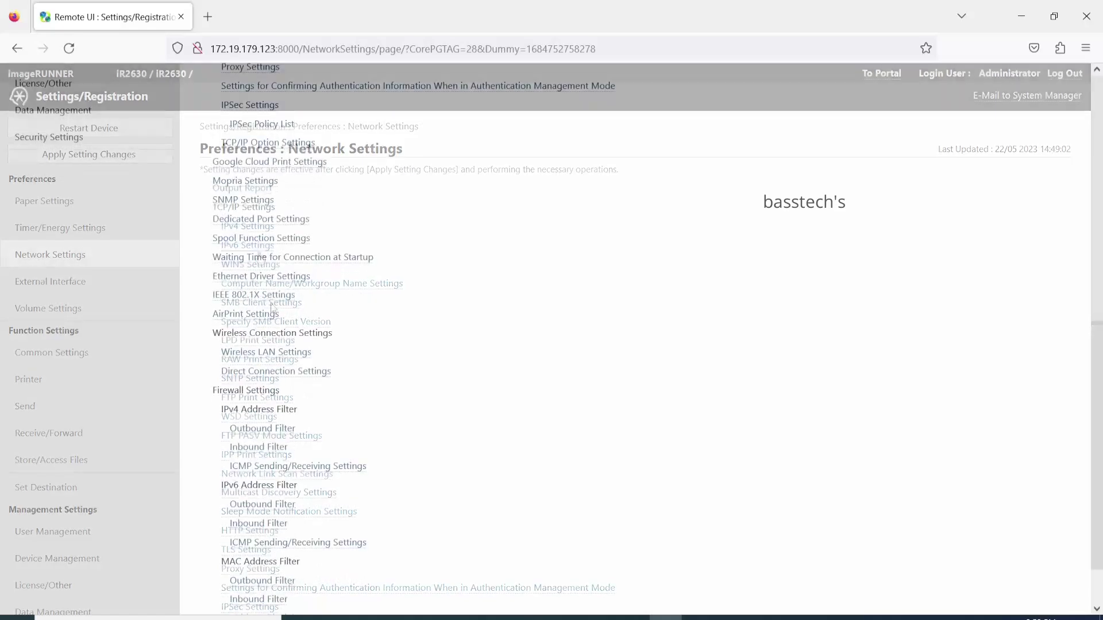
{"action": "scroll", "coordinate": [273, 309], "scroll_direction": "up", "scroll_amount": 1}
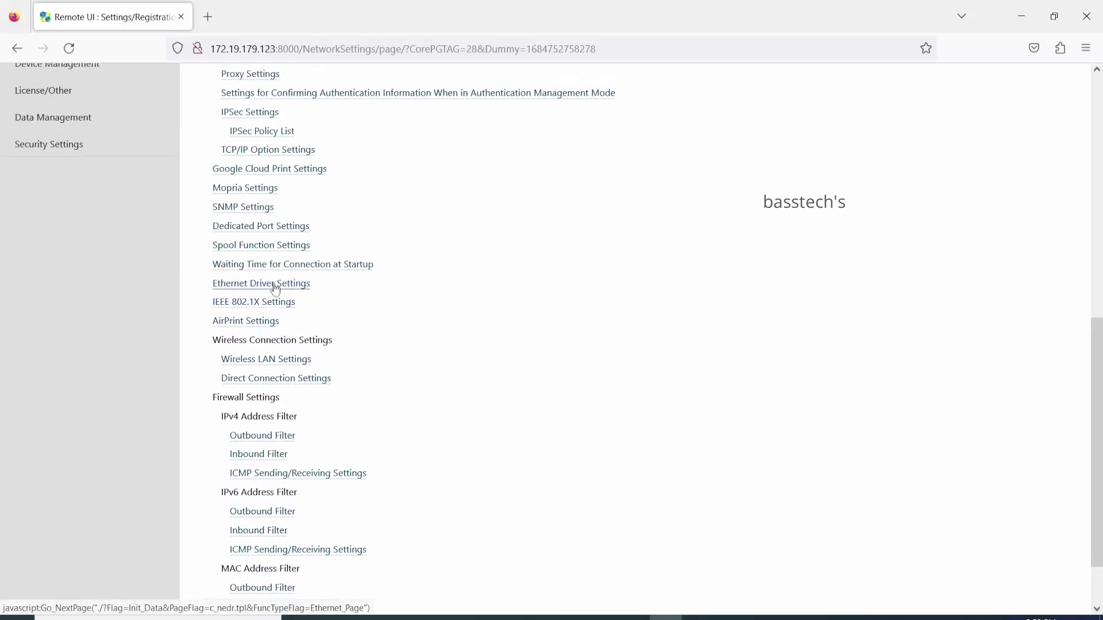
Inspect the Ethernet driver's MAC address and the TLS settings allowing TLS 1.0 to 1.2
{"action": "left_click", "coordinate": [275, 285]}
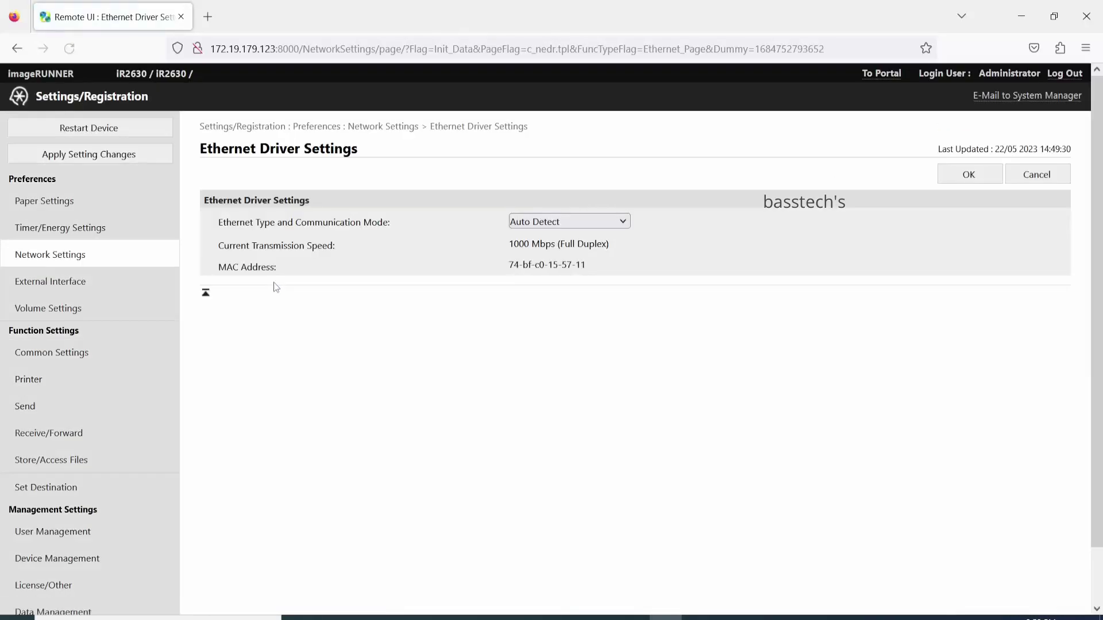
{"action": "left_click_drag", "start_coordinate": [538, 279], "coordinate": [485, 271]}
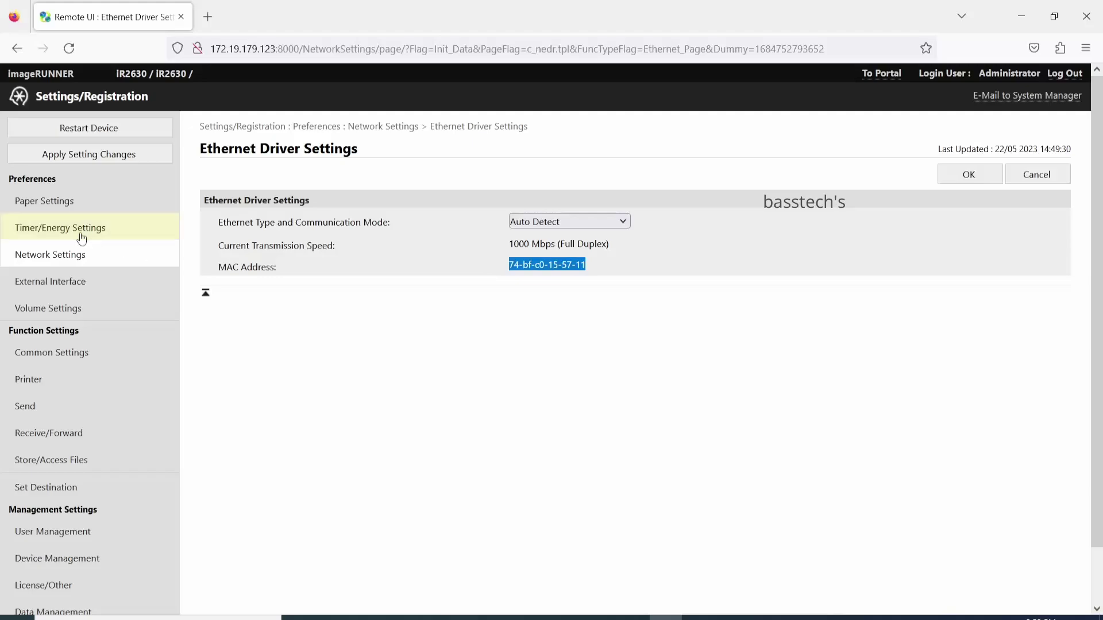
{"action": "left_click", "coordinate": [63, 255]}
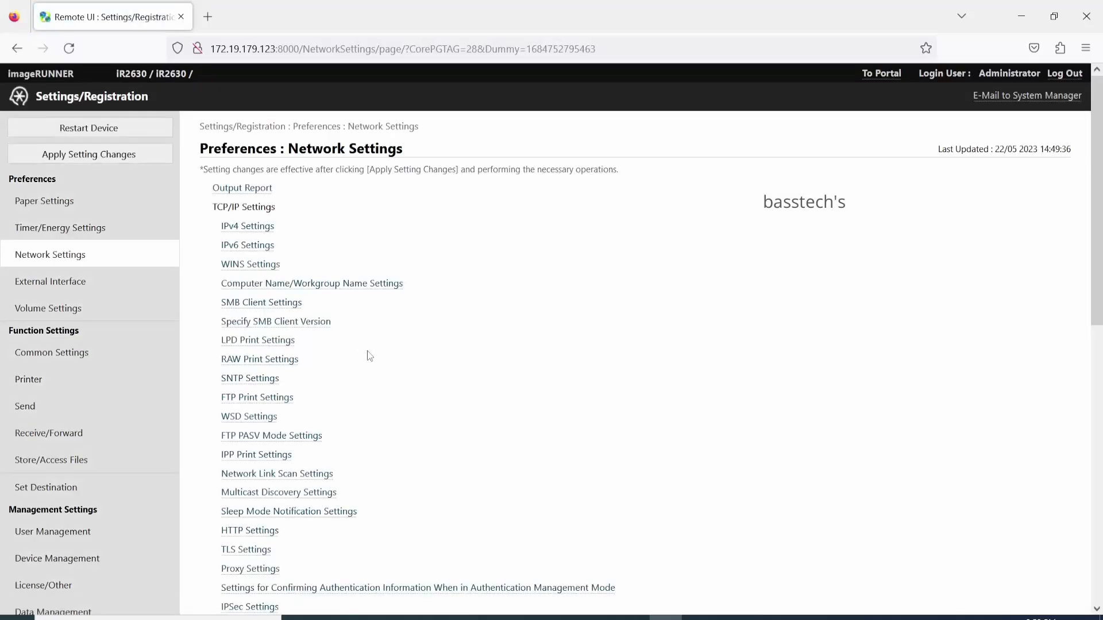
{"action": "scroll", "coordinate": [369, 356], "scroll_direction": "down", "scroll_amount": 1}
{"action": "scroll", "coordinate": [335, 359], "scroll_direction": "down", "scroll_amount": 3}
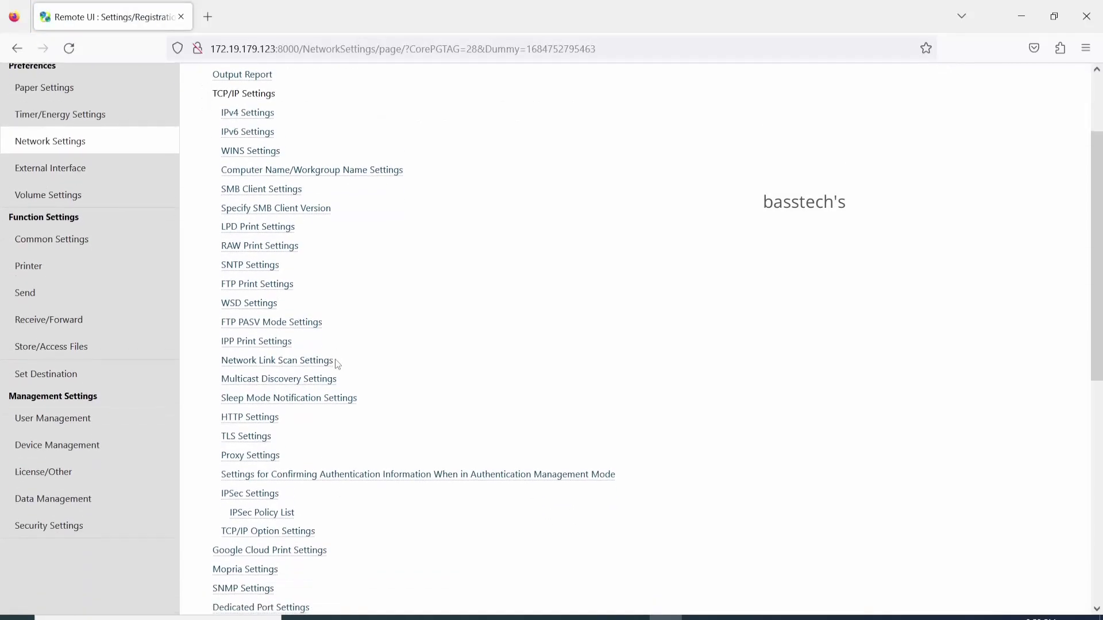
{"action": "left_click", "coordinate": [247, 394]}
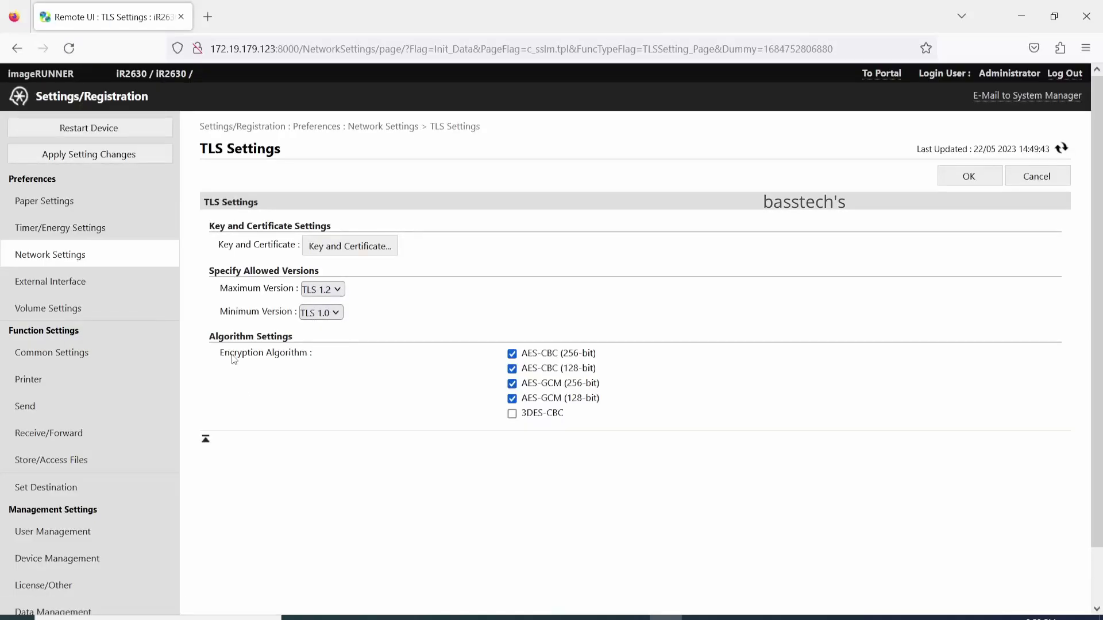
{"action": "left_click", "coordinate": [371, 127]}
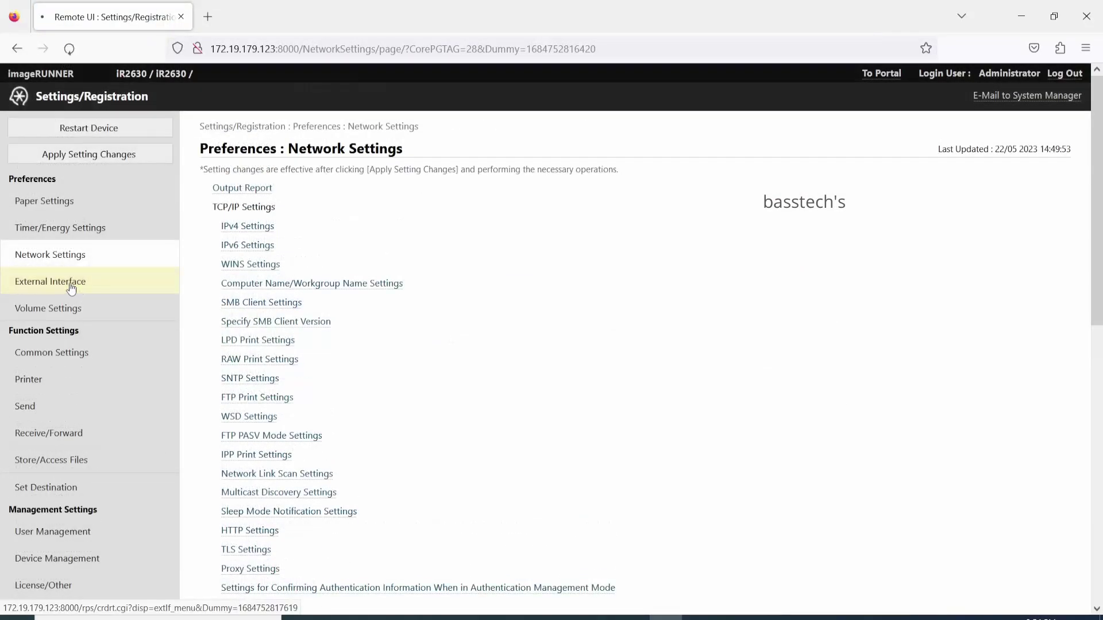
Review the External Interface USB settings and the Volume Settings audible tones
{"action": "left_click", "coordinate": [70, 286]}
{"action": "left_click", "coordinate": [240, 174]}
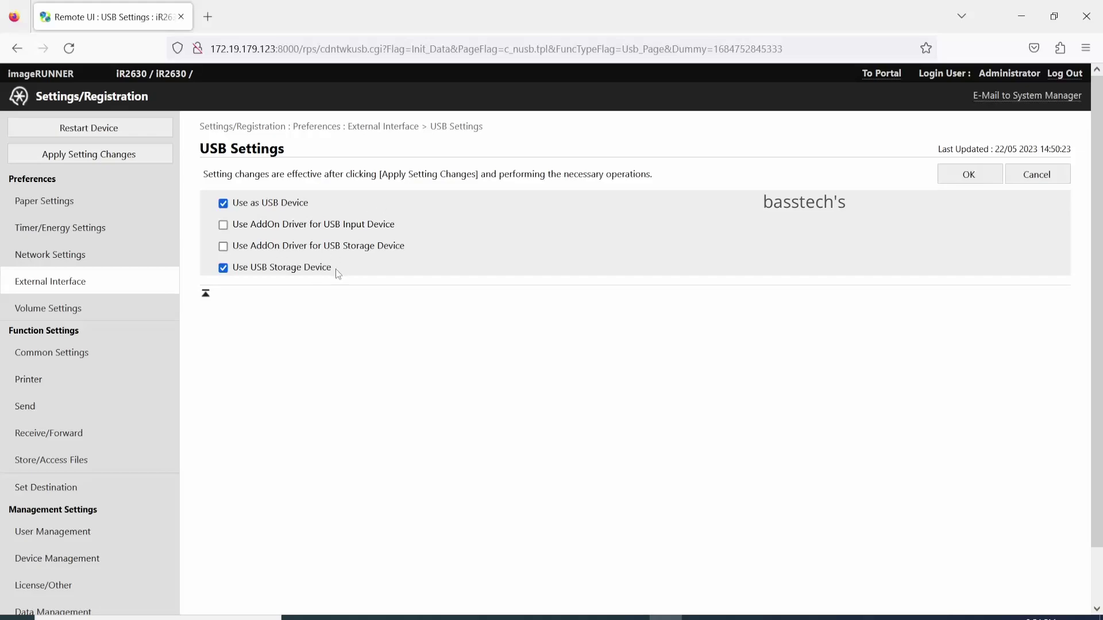
{"action": "left_click", "coordinate": [66, 309]}
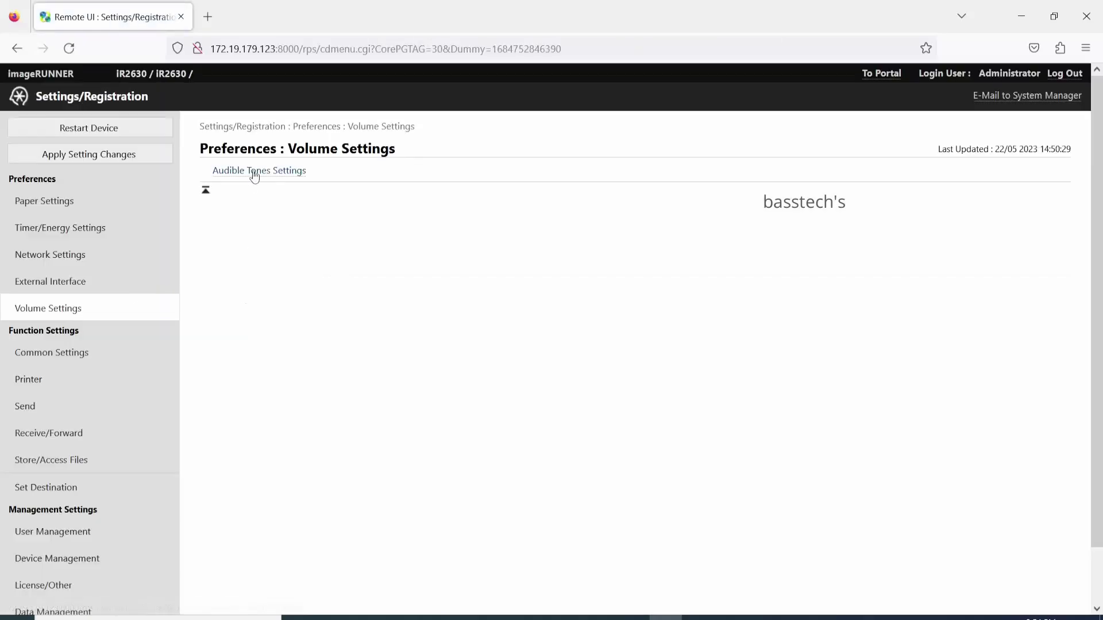
{"action": "left_click", "coordinate": [256, 171]}
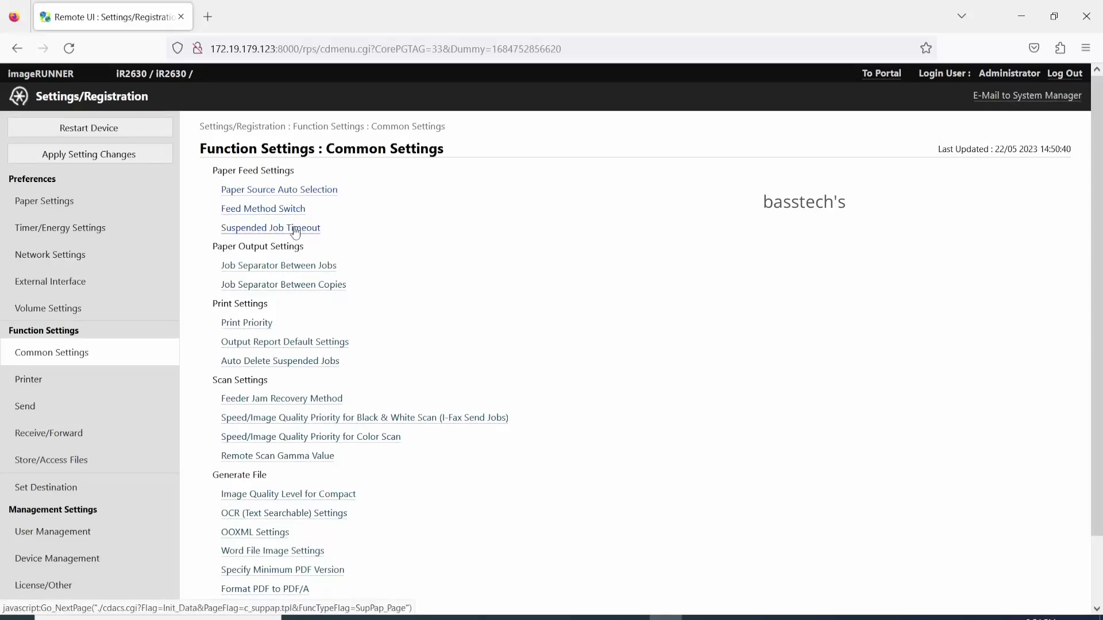
{"action": "scroll", "coordinate": [361, 312], "scroll_direction": "down", "scroll_amount": 2}
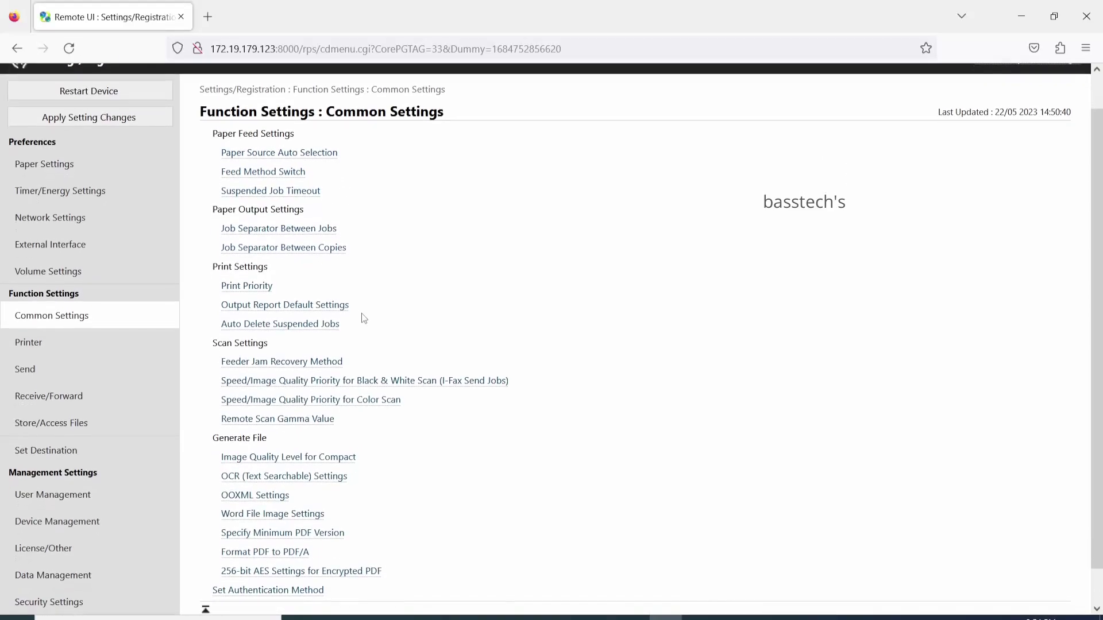
{"action": "scroll", "coordinate": [363, 318], "scroll_direction": "down", "scroll_amount": 1}
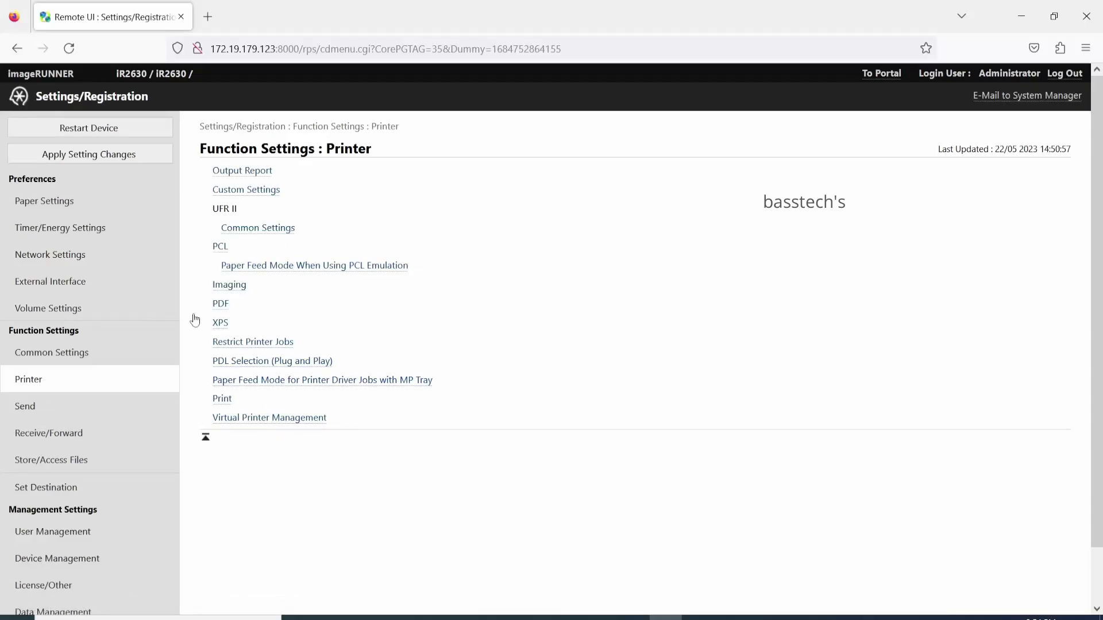
Look at the Send and Receive/Forward settings, ending on the Store/Access Files menu
{"action": "left_click", "coordinate": [57, 409]}
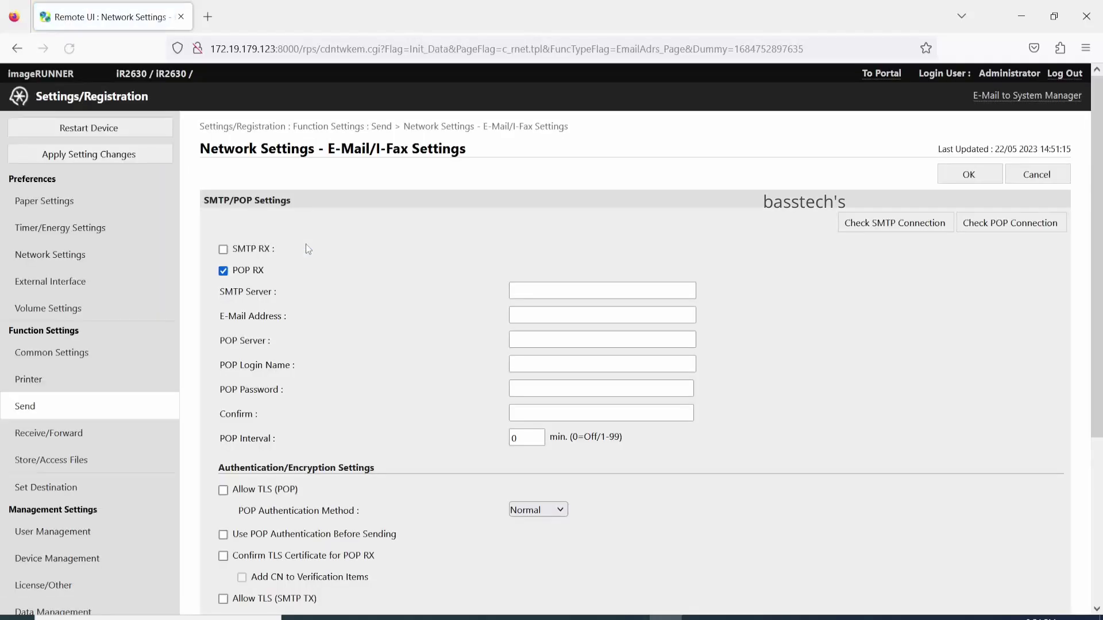
{"action": "left_click", "coordinate": [350, 123]}
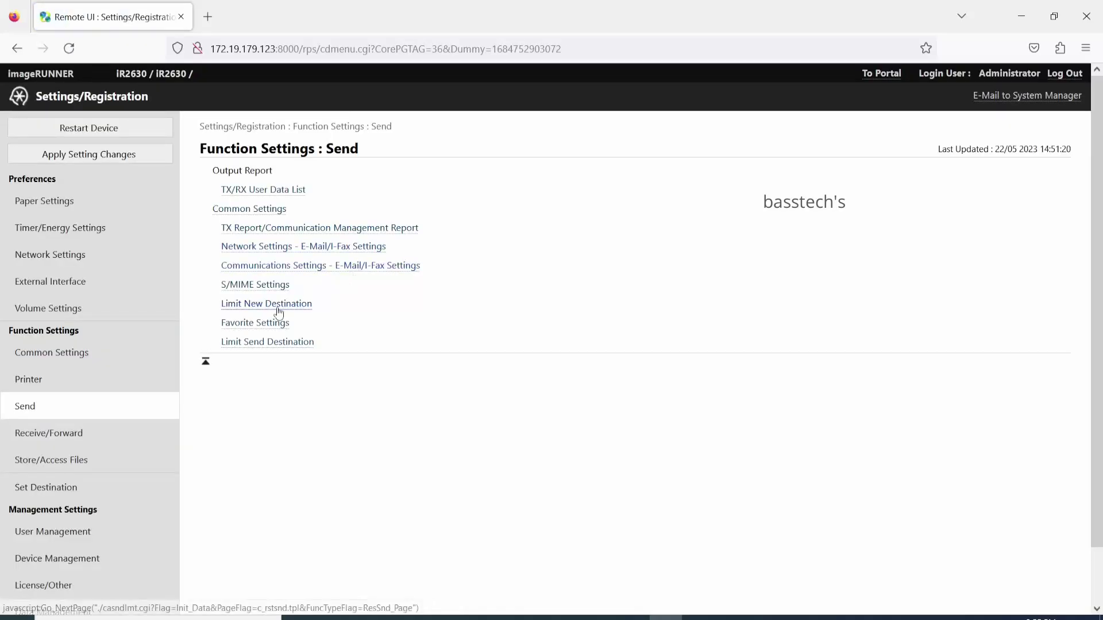
{"action": "left_click", "coordinate": [110, 433]}
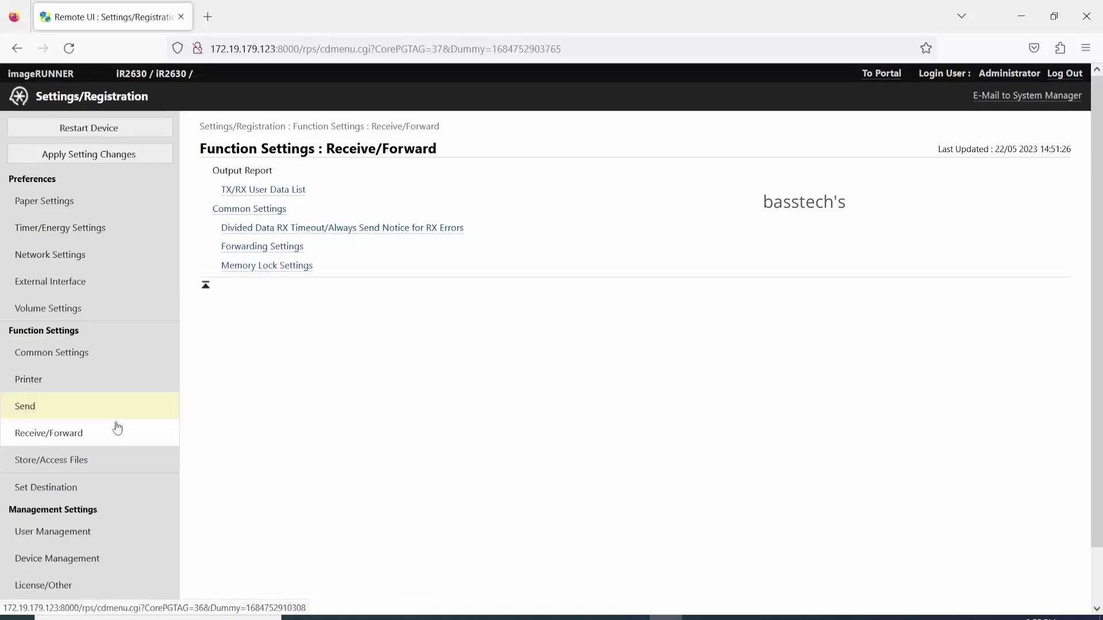
{"action": "left_click", "coordinate": [95, 469]}
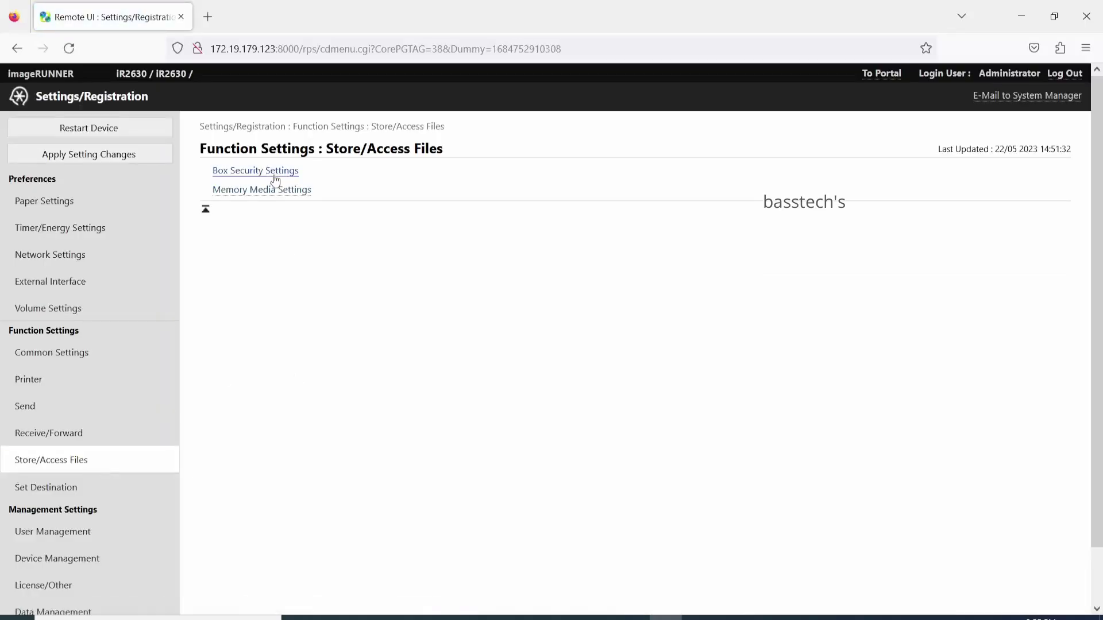
Review Memory Media and Box Security settings, then open Set Destination and User Management
{"action": "left_click", "coordinate": [278, 192]}
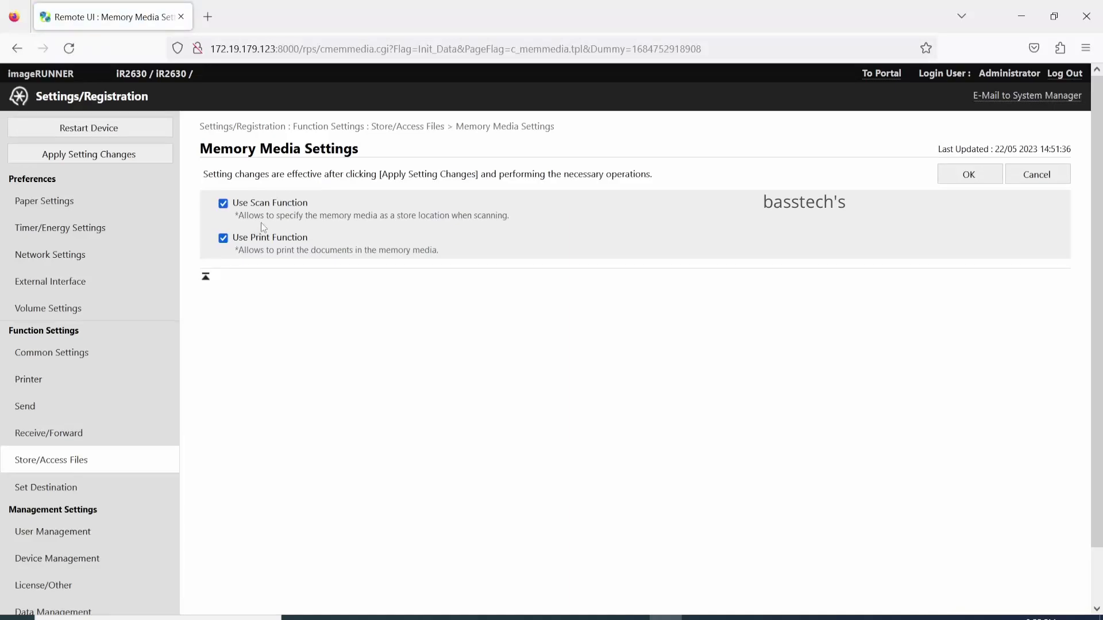
{"action": "left_click", "coordinate": [397, 126]}
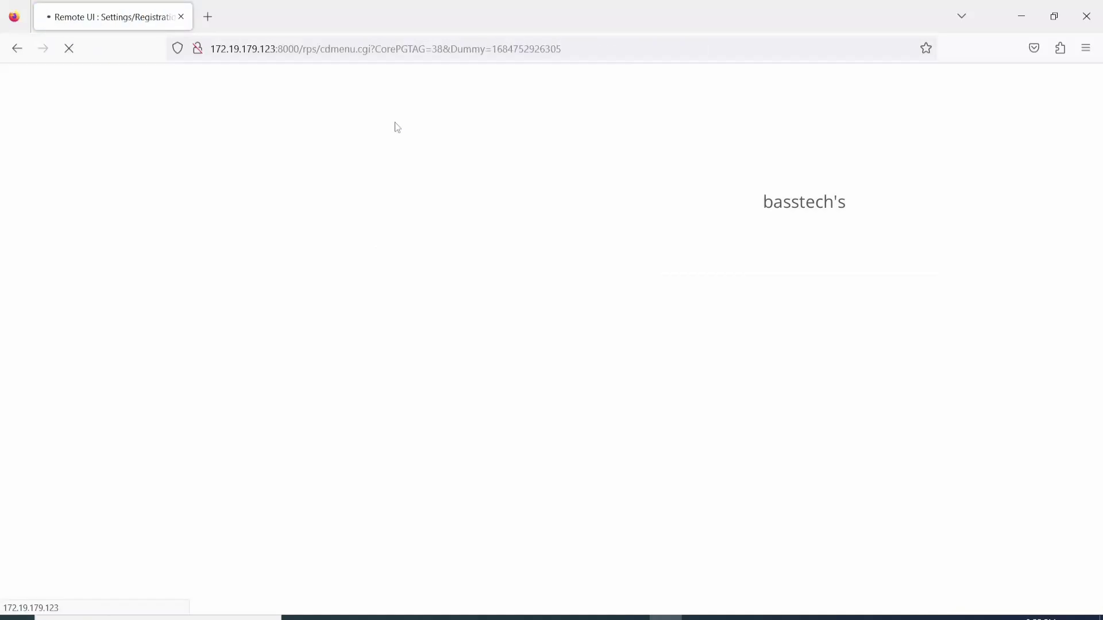
{"action": "left_click", "coordinate": [279, 173]}
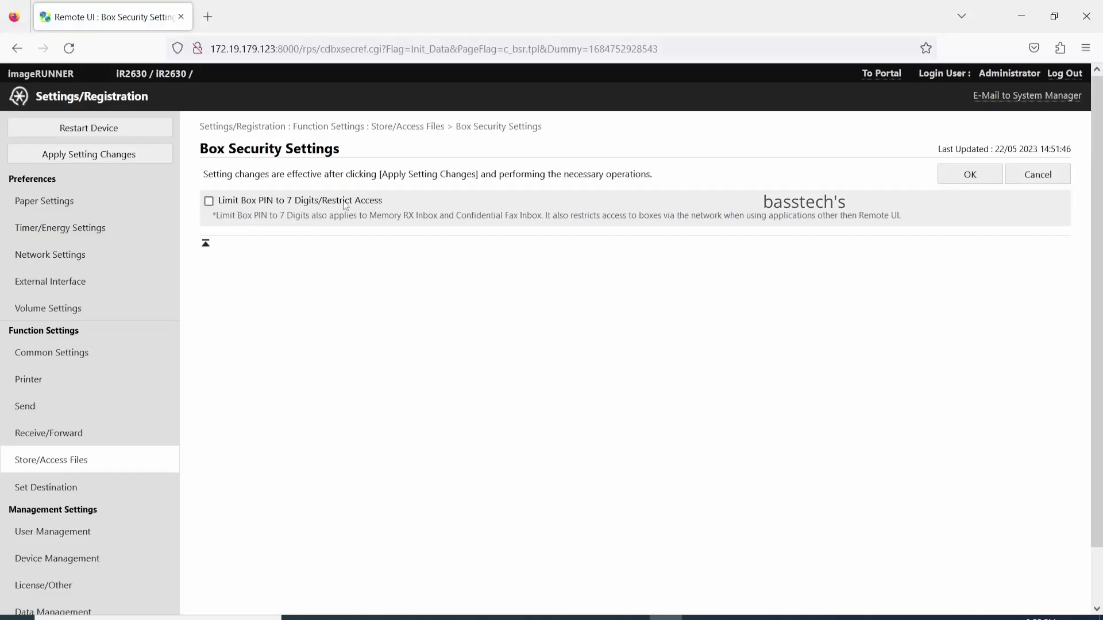
{"action": "left_click", "coordinate": [351, 128]}
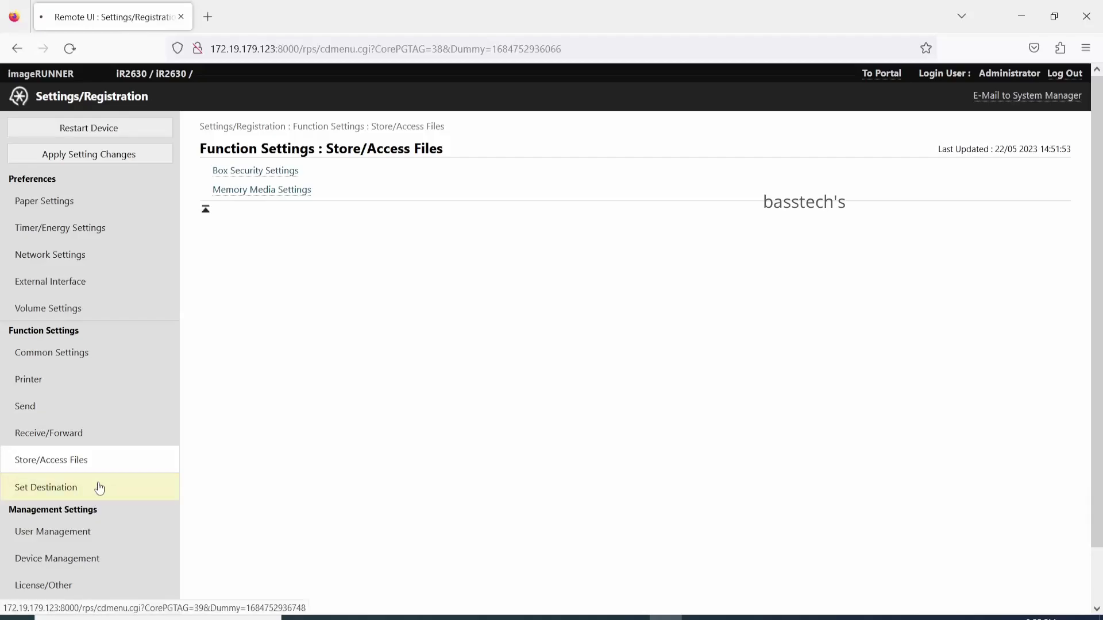
{"action": "left_click", "coordinate": [100, 487]}
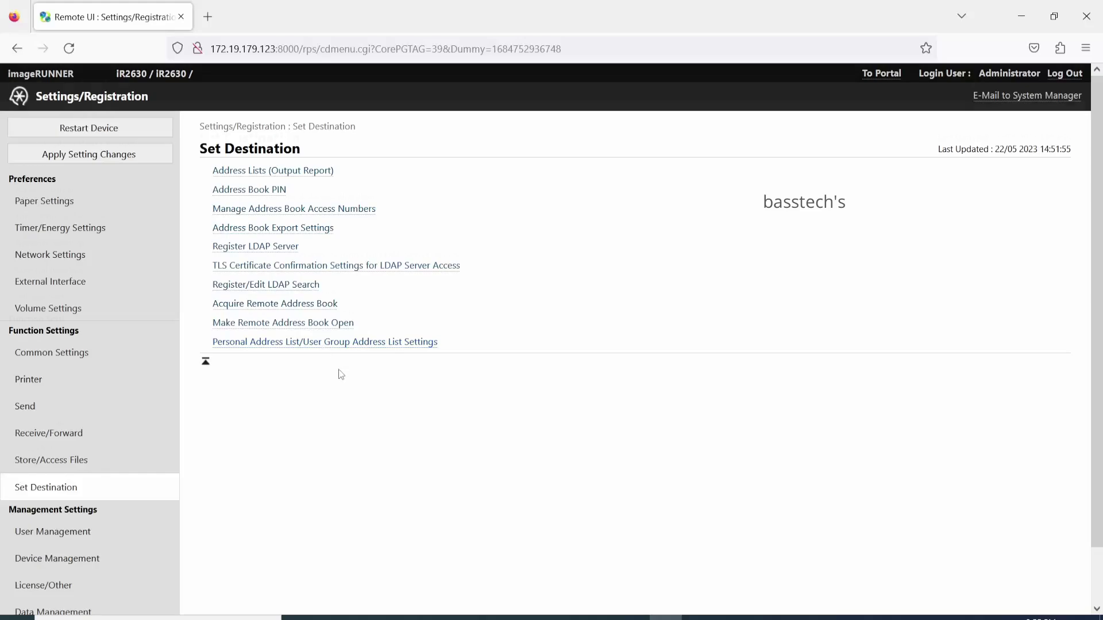
{"action": "left_click", "coordinate": [83, 530]}
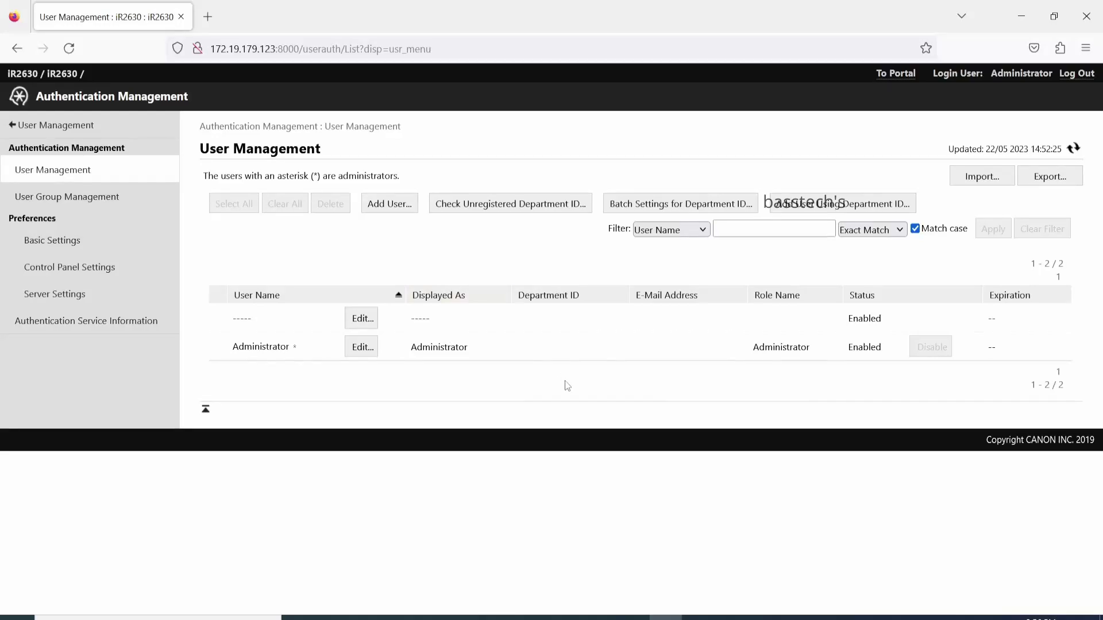
View the user list, user group management and authentication basic settings
{"action": "left_click", "coordinate": [74, 169]}
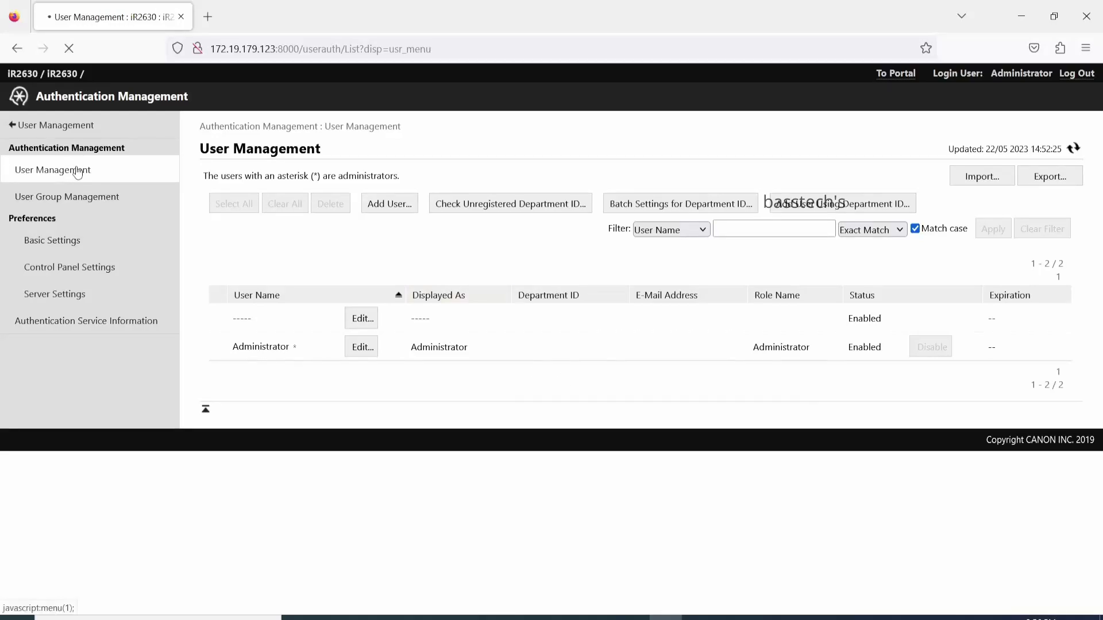
{"action": "left_click", "coordinate": [84, 197]}
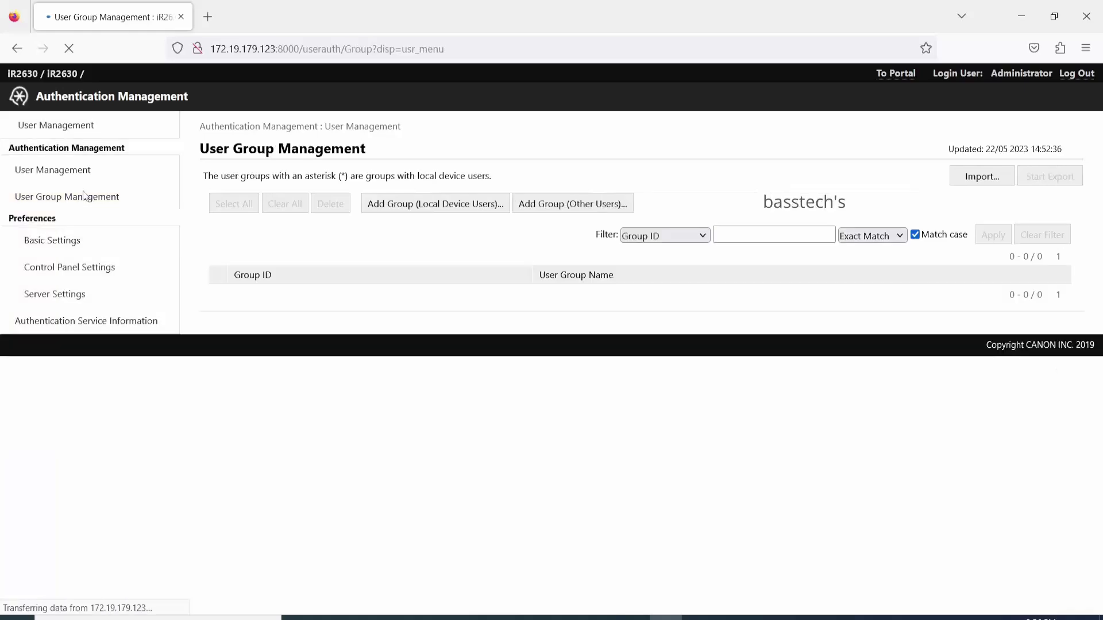
{"action": "left_click", "coordinate": [66, 246]}
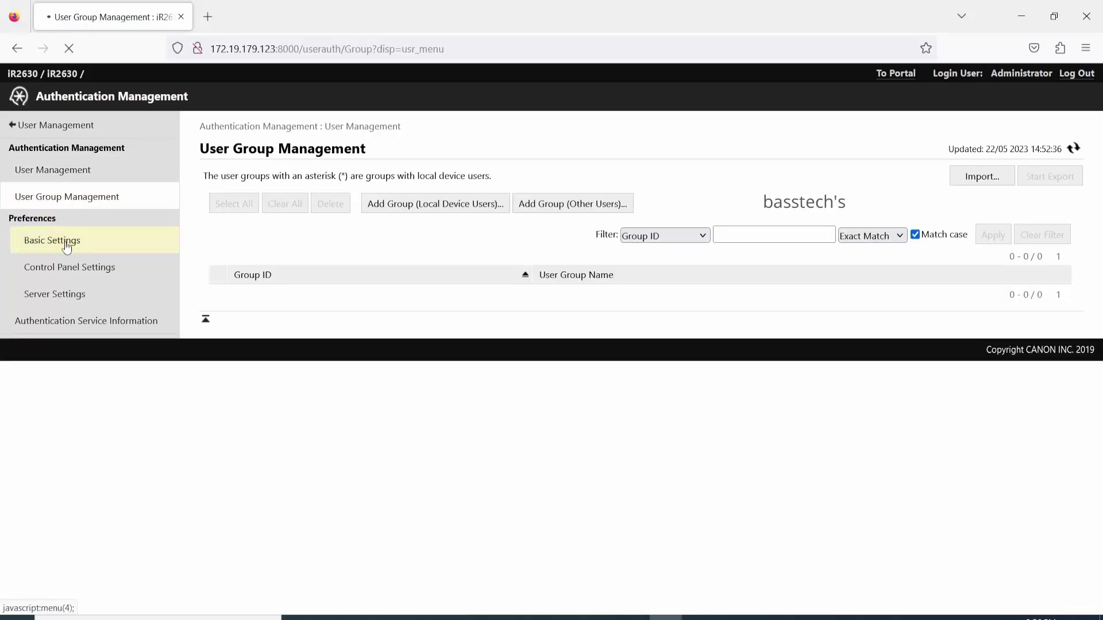
{"action": "scroll", "coordinate": [334, 345], "scroll_direction": "down", "scroll_amount": 4}
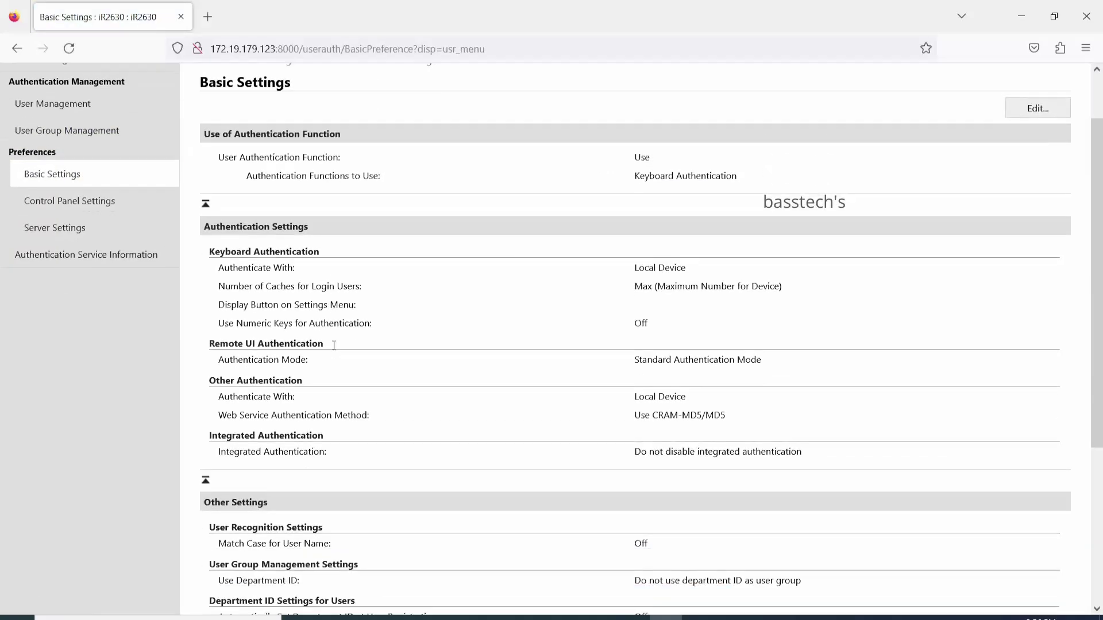
{"action": "scroll", "coordinate": [332, 346], "scroll_direction": "up", "scroll_amount": 4}
Check control panel login, server settings and Authentication Service Information, then return to the Portal
{"action": "left_click", "coordinate": [71, 261]}
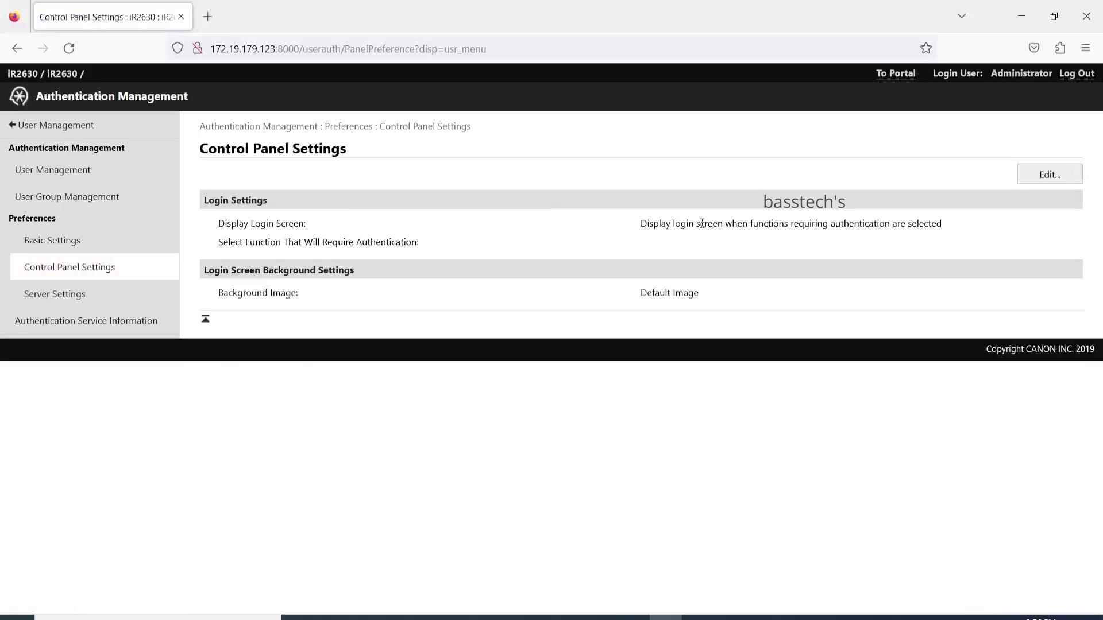
{"action": "left_click", "coordinate": [103, 301]}
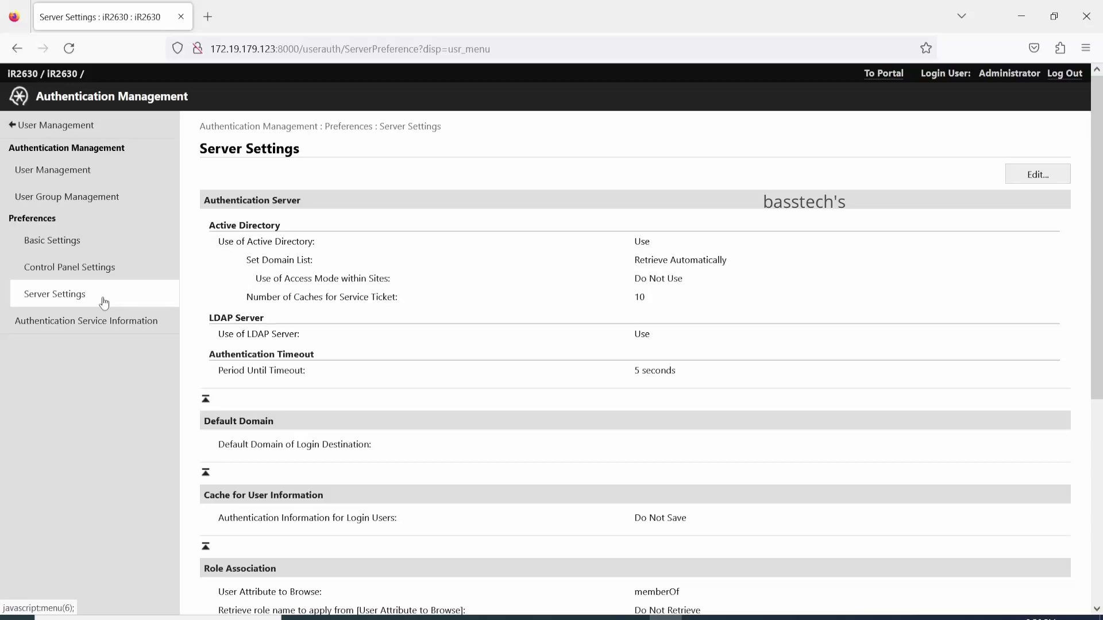
{"action": "left_click", "coordinate": [103, 333]}
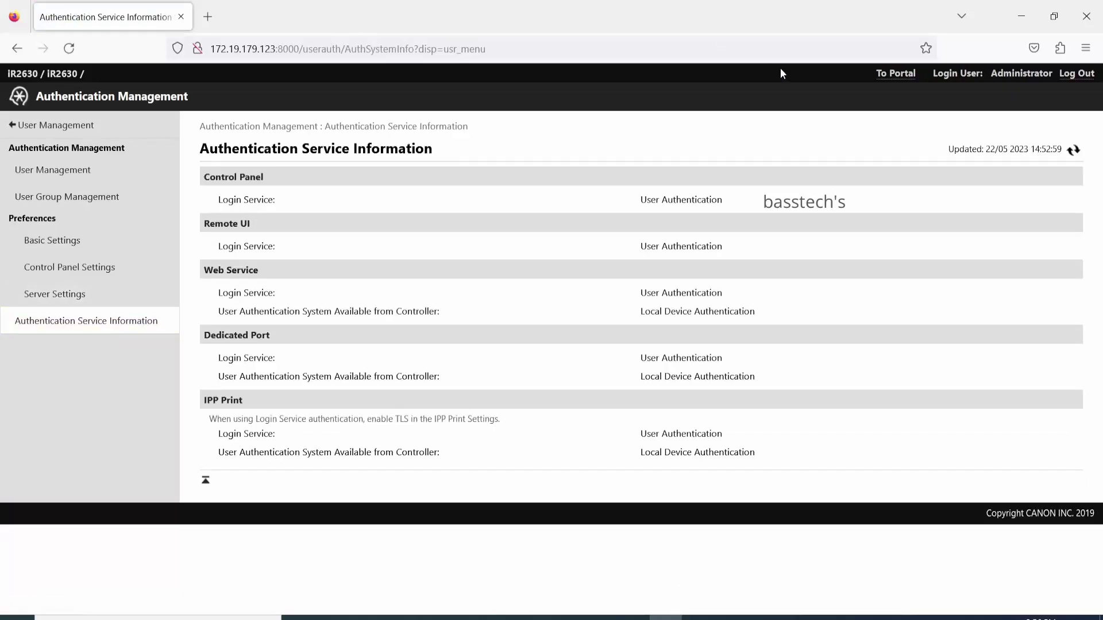
{"action": "left_click", "coordinate": [896, 77]}
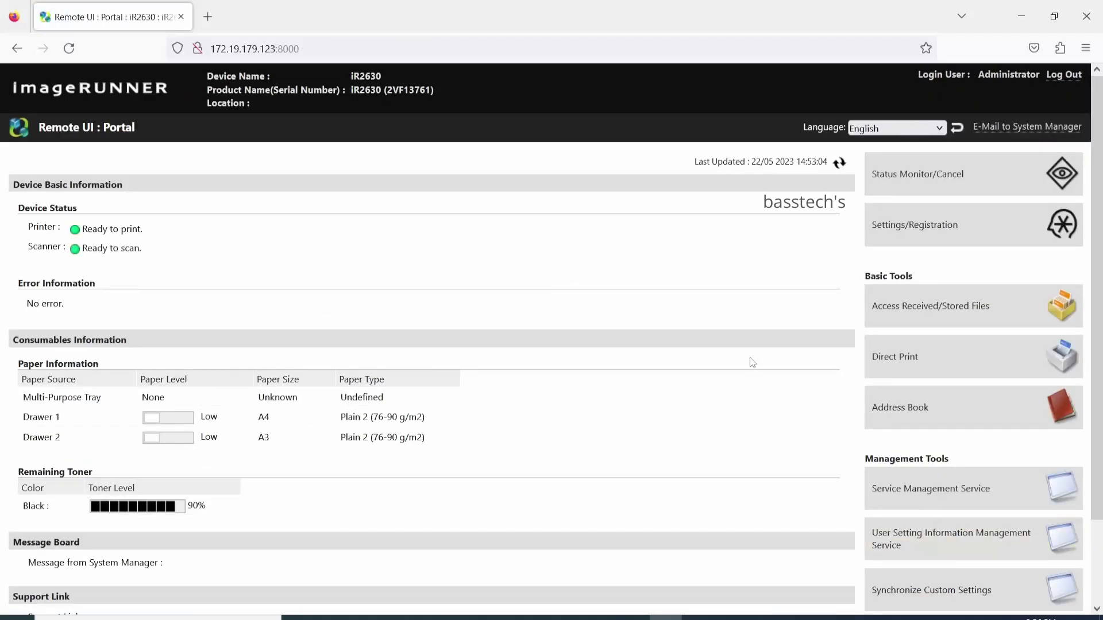
Navigate from Settings/Registration through Device Management to the License/Other page
{"action": "left_click", "coordinate": [890, 224]}
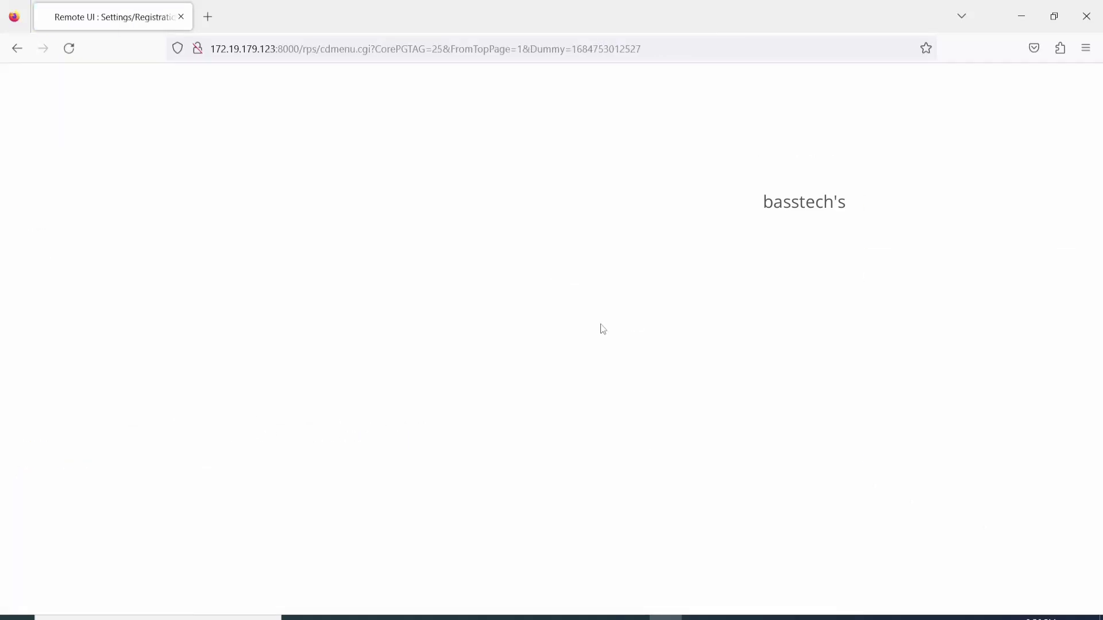
{"action": "scroll", "coordinate": [128, 428], "scroll_direction": "down", "scroll_amount": 2}
{"action": "left_click", "coordinate": [111, 511]}
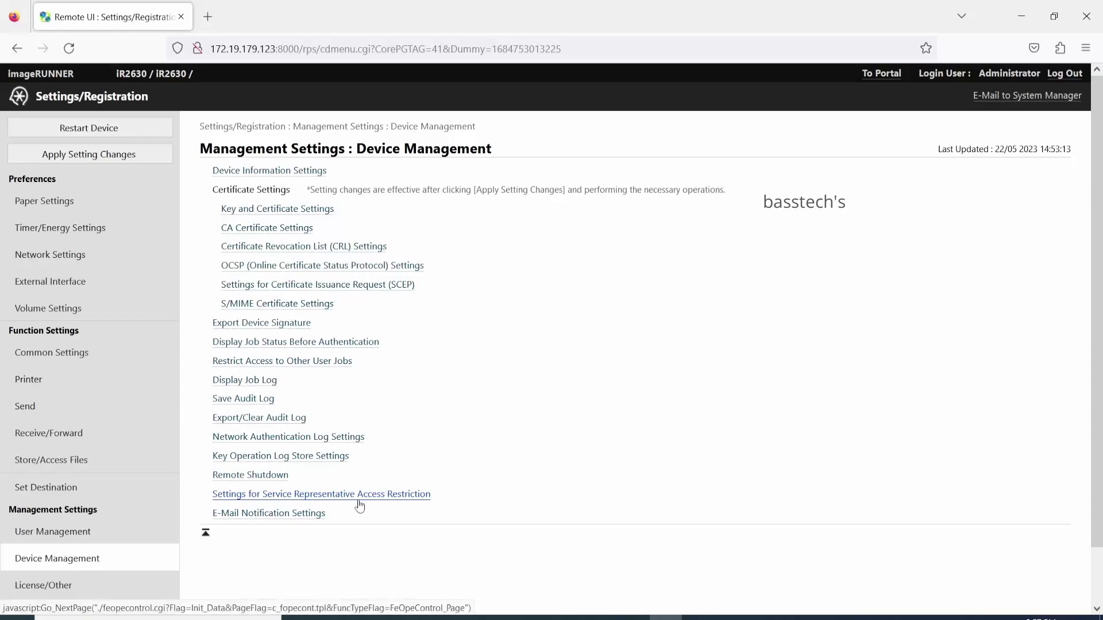
{"action": "scroll", "coordinate": [360, 505], "scroll_direction": "down", "scroll_amount": 2}
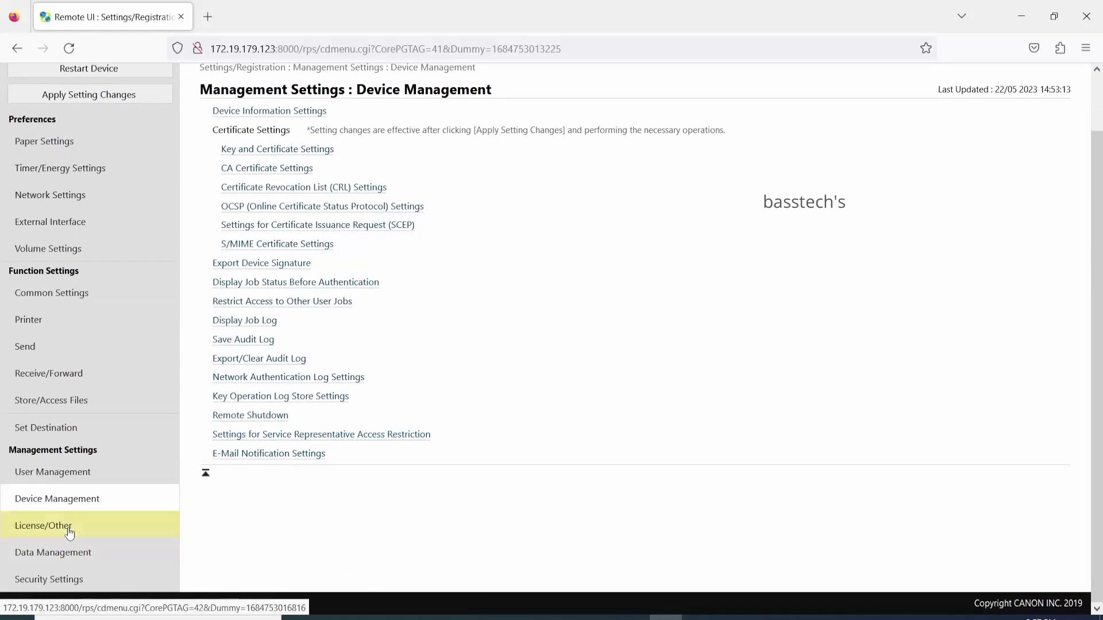
{"action": "left_click", "coordinate": [69, 530]}
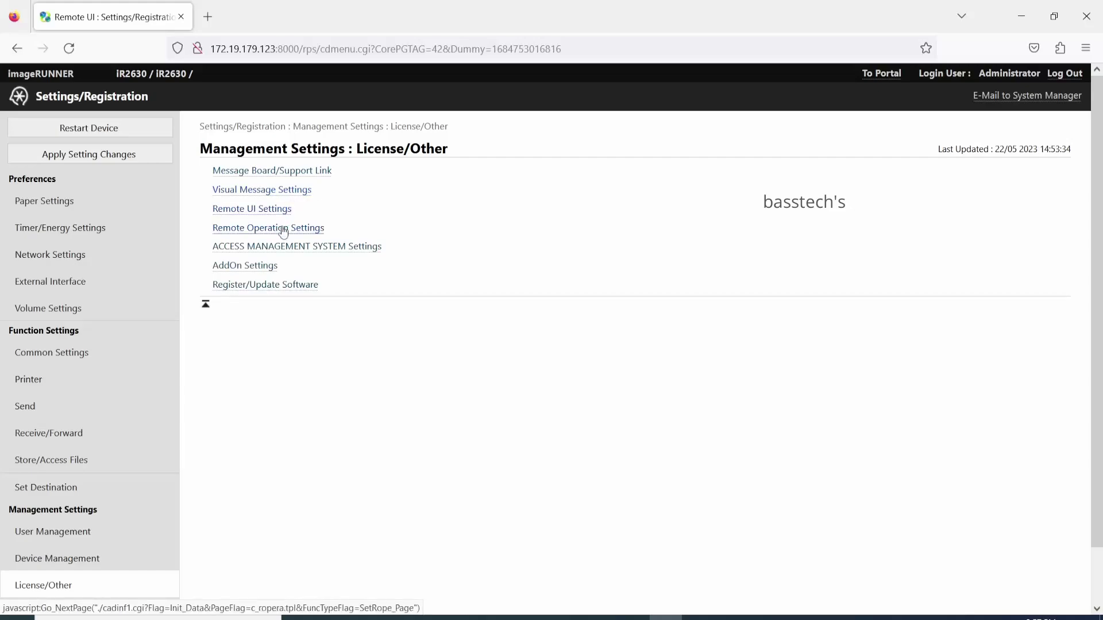
{"action": "left_click", "coordinate": [284, 212]}
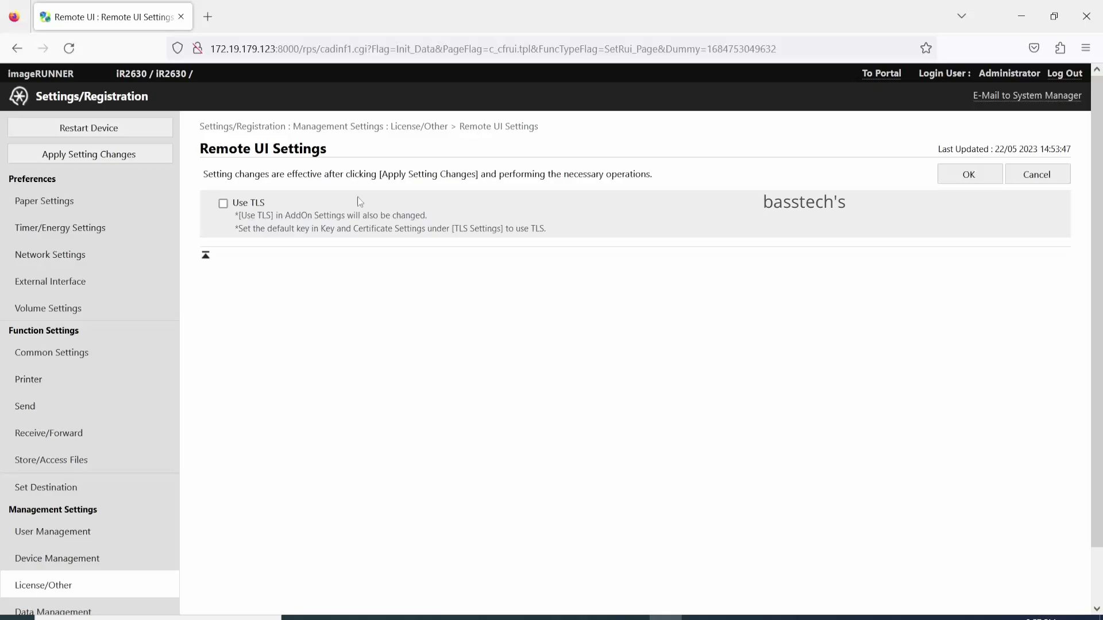
{"action": "left_click", "coordinate": [1036, 175]}
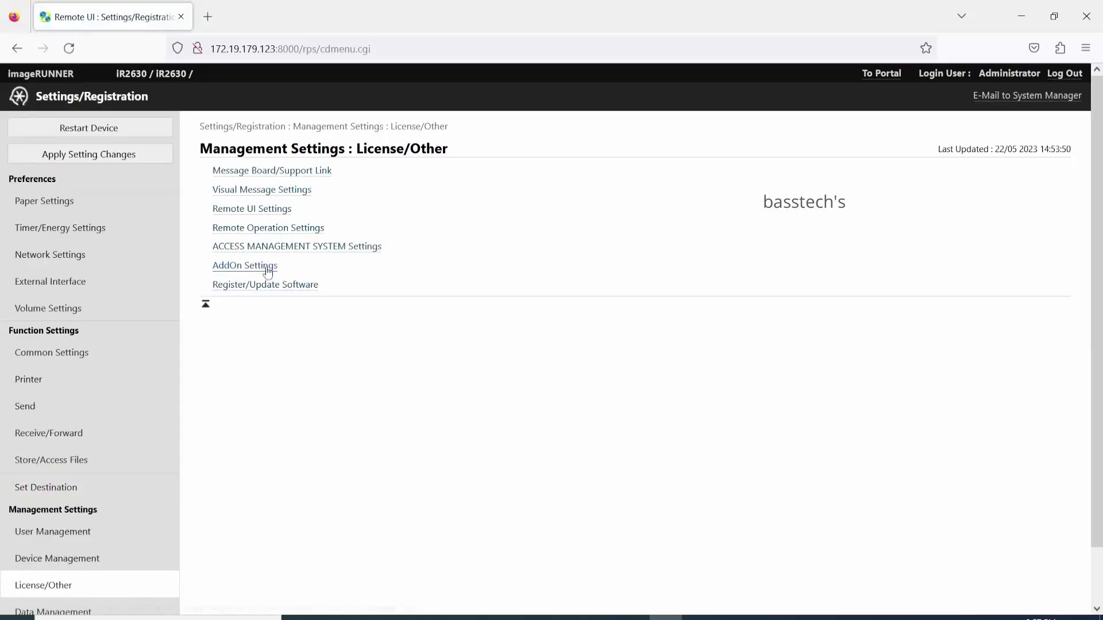
{"action": "left_click", "coordinate": [269, 228]}
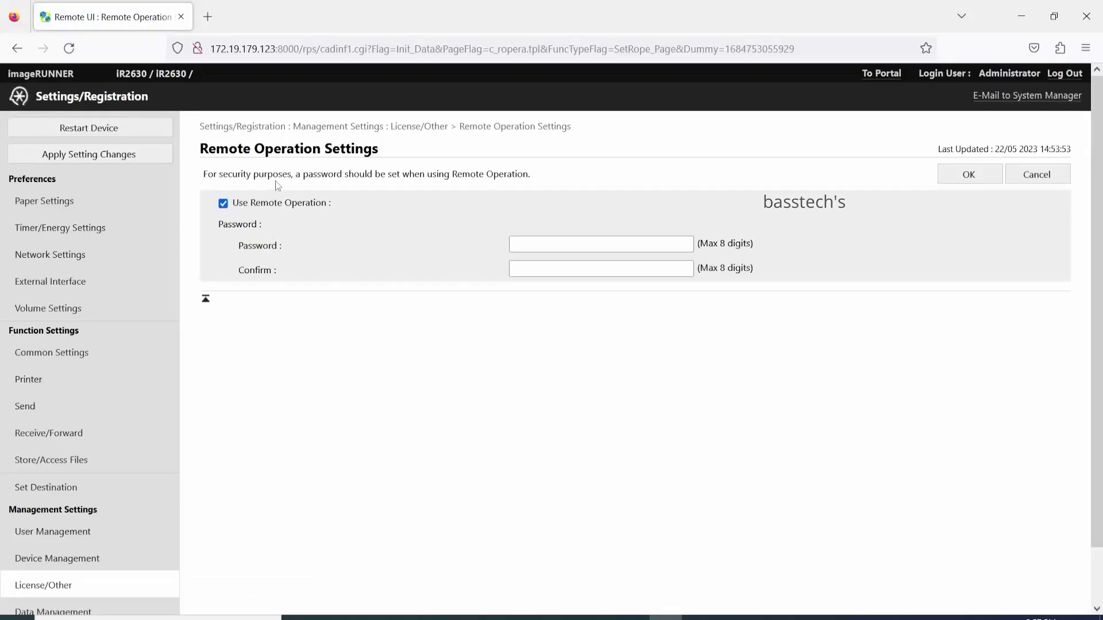
{"action": "left_click", "coordinate": [1036, 176]}
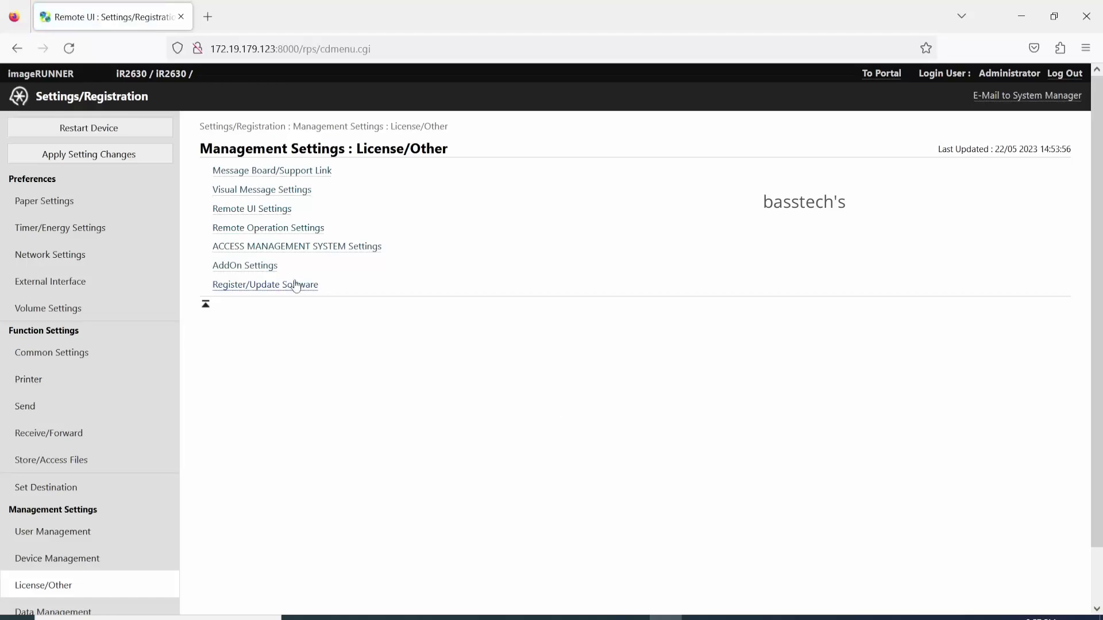
{"action": "left_click", "coordinate": [313, 253]}
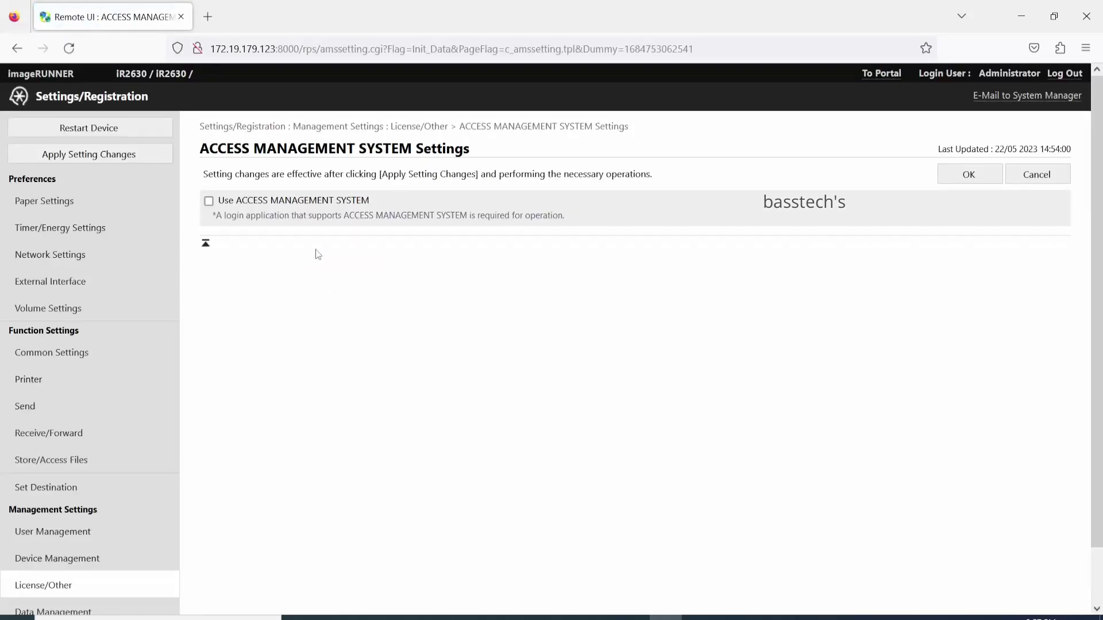
{"action": "left_click", "coordinate": [1031, 174]}
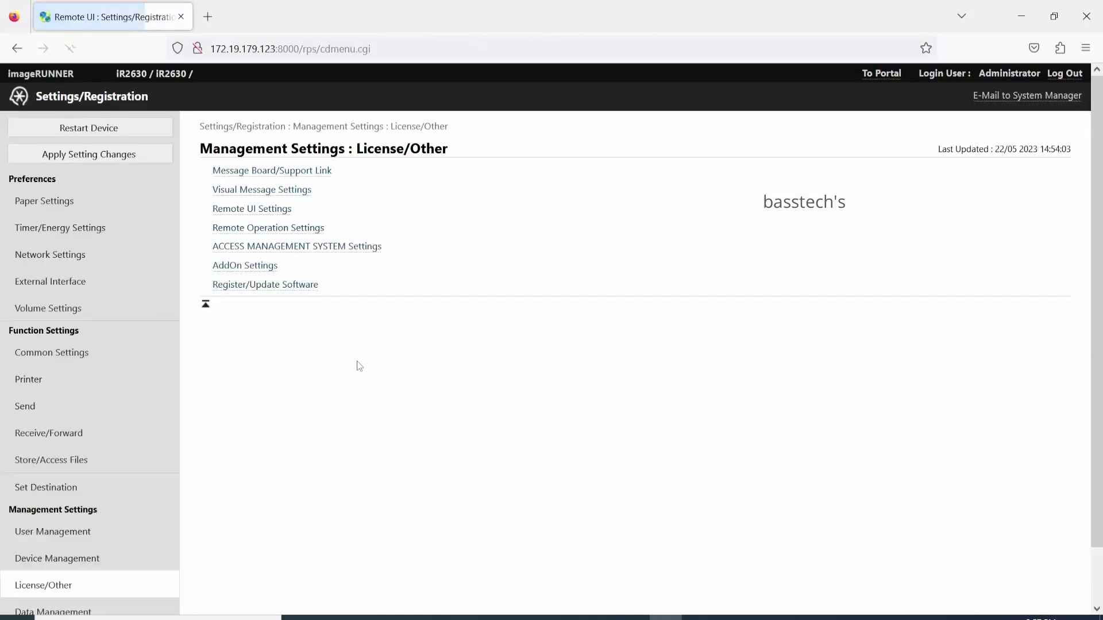
{"action": "scroll", "coordinate": [357, 361], "scroll_direction": "down", "scroll_amount": 2}
{"action": "left_click", "coordinate": [275, 211]}
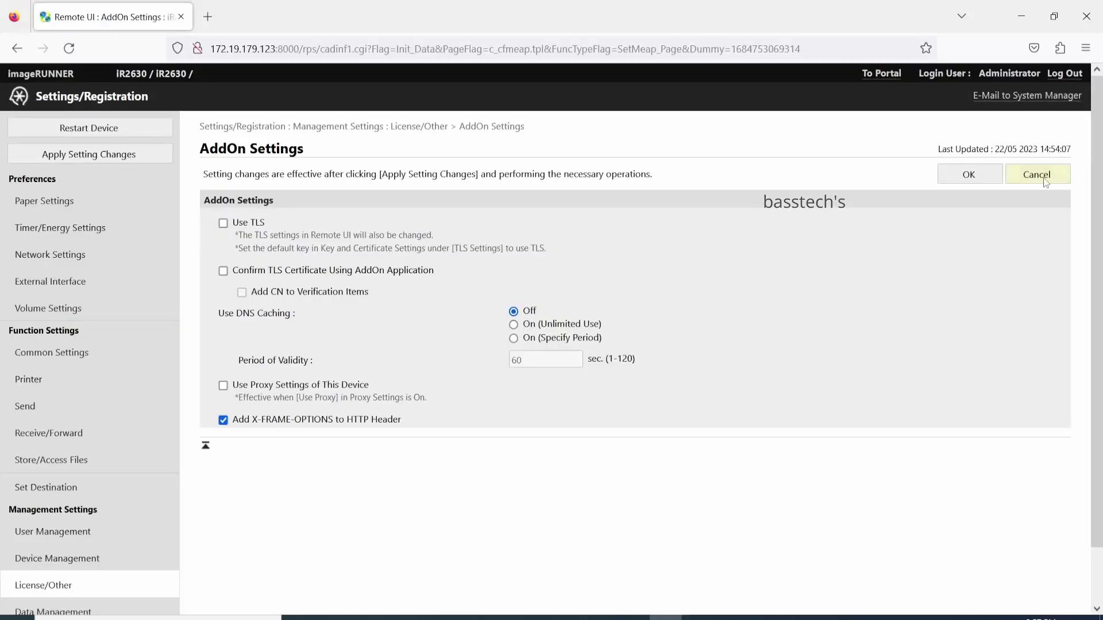
{"action": "left_click", "coordinate": [1043, 180]}
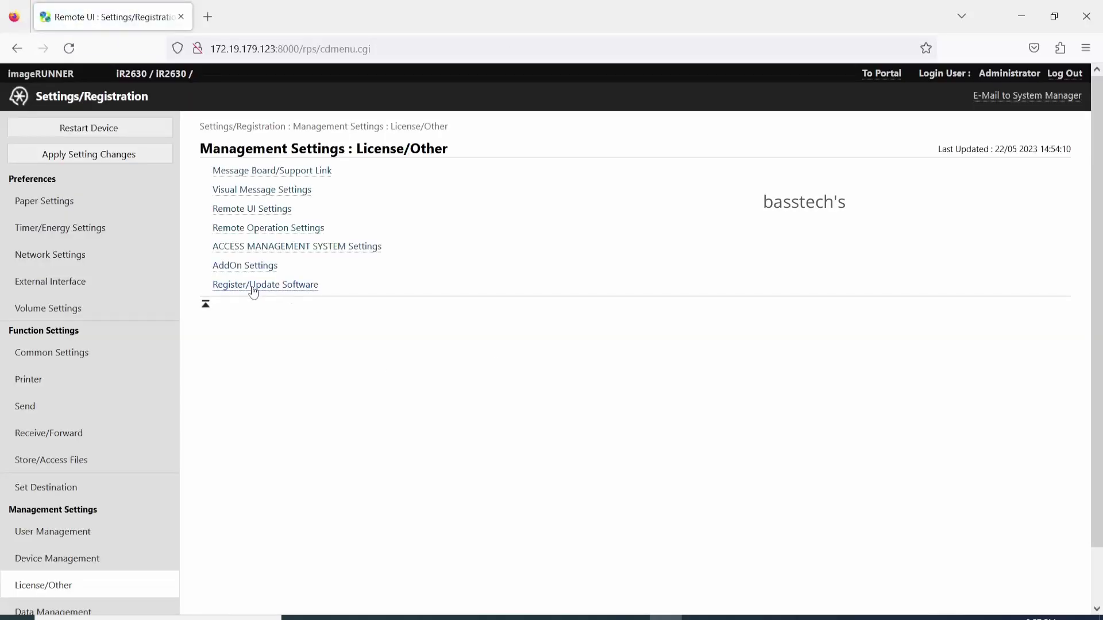
{"action": "left_click", "coordinate": [252, 286]}
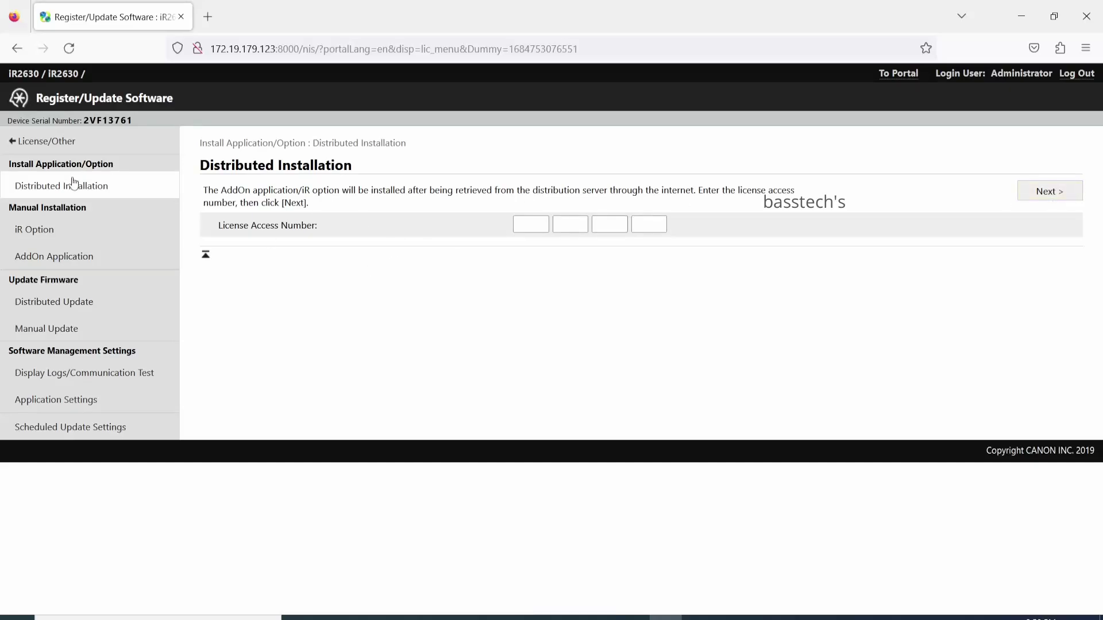
{"action": "left_click", "coordinate": [43, 141]}
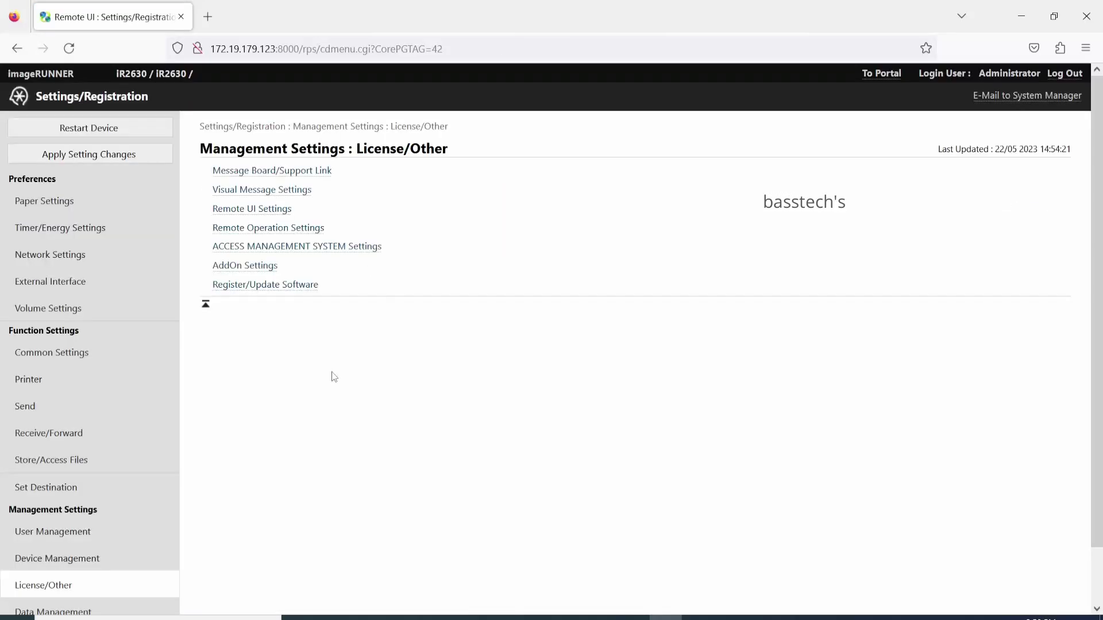
{"action": "scroll", "coordinate": [155, 492], "scroll_direction": "down", "scroll_amount": 2}
{"action": "left_click", "coordinate": [115, 554]}
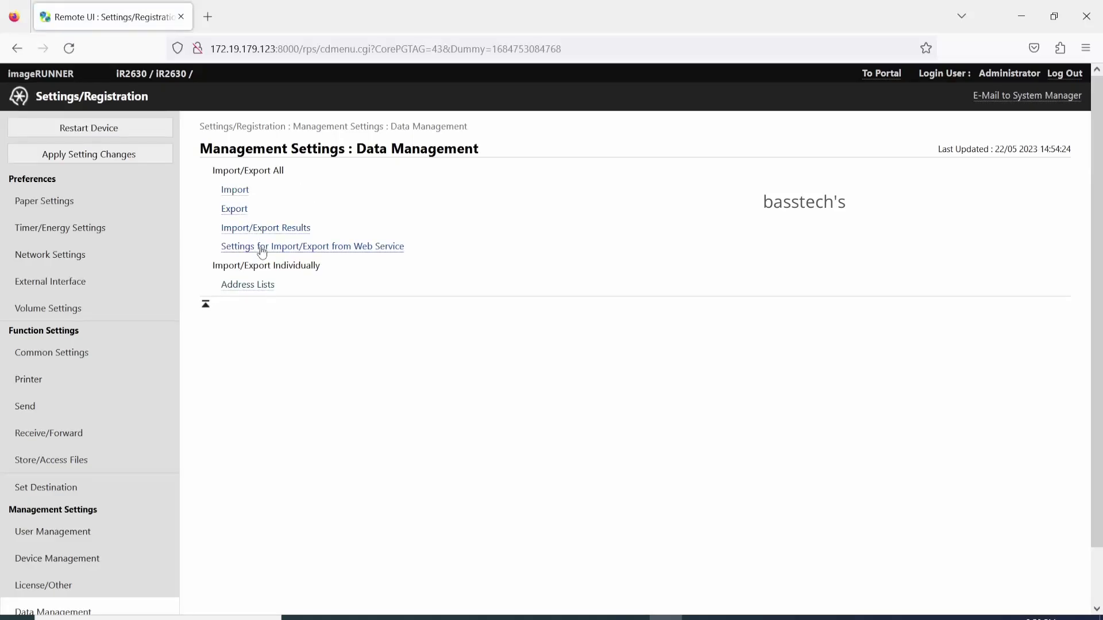
Review the Security Settings page from the sidebar
{"action": "scroll", "coordinate": [108, 462], "scroll_direction": "down", "scroll_amount": 2}
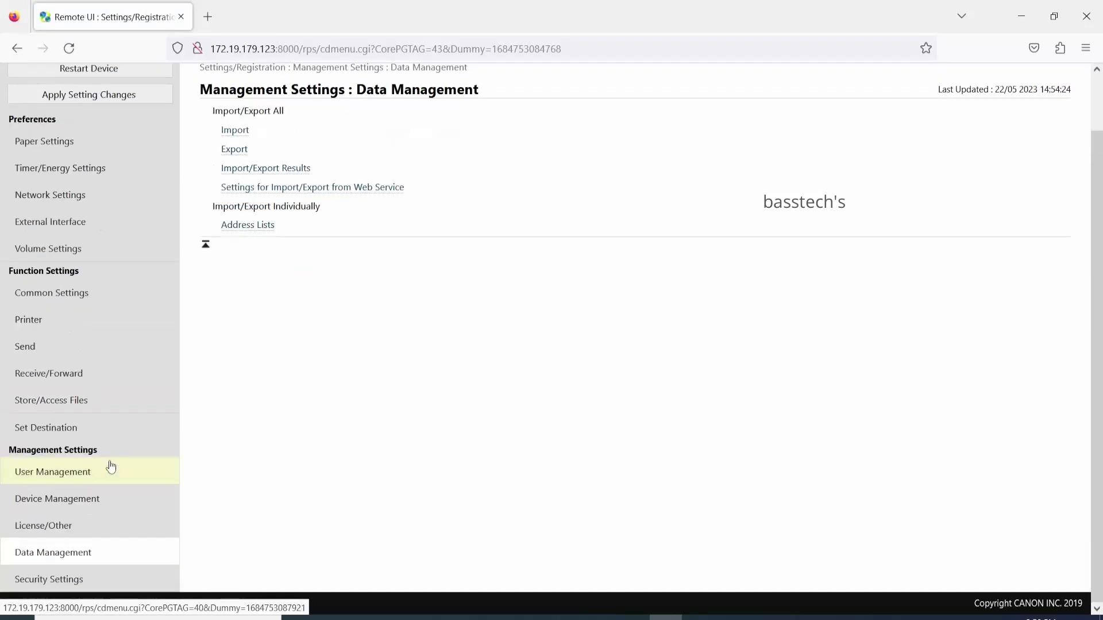
{"action": "left_click", "coordinate": [67, 581]}
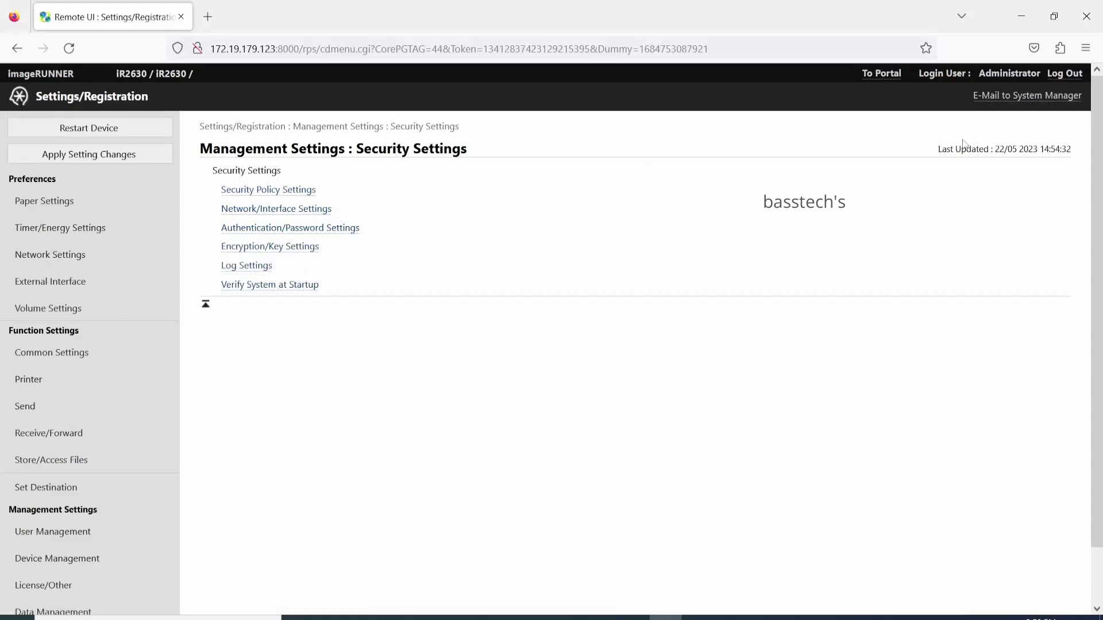
{"action": "scroll", "coordinate": [131, 435], "scroll_direction": "down", "scroll_amount": 2}
{"action": "scroll", "coordinate": [131, 435], "scroll_direction": "up", "scroll_amount": 2}
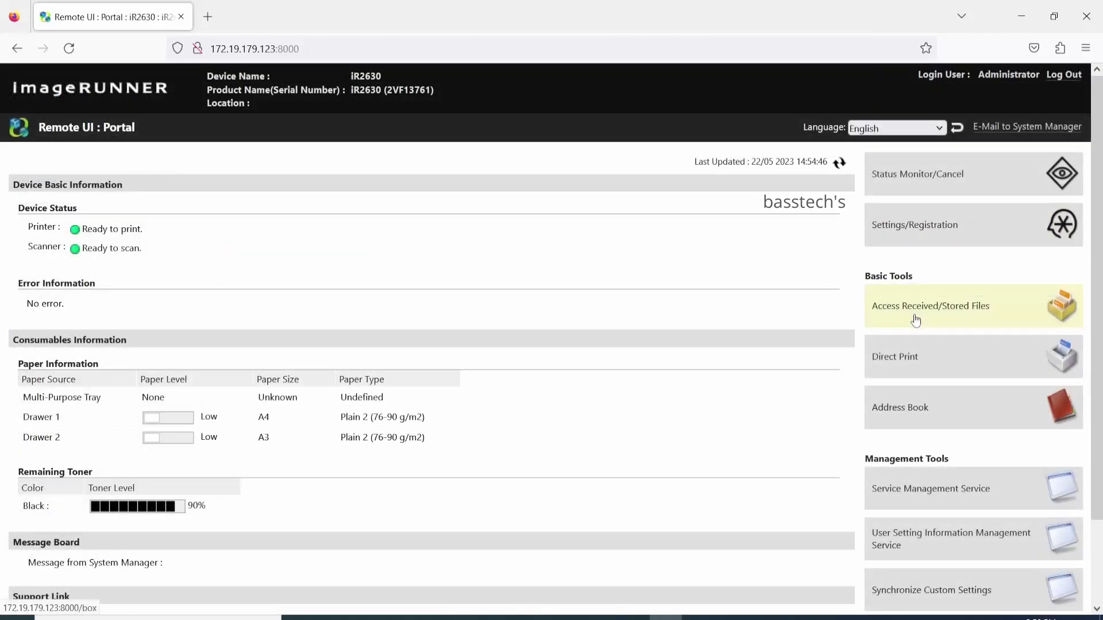
Open Access Received/Stored Files and view the empty Memory RX Inbox, then go back
{"action": "left_click", "coordinate": [921, 306]}
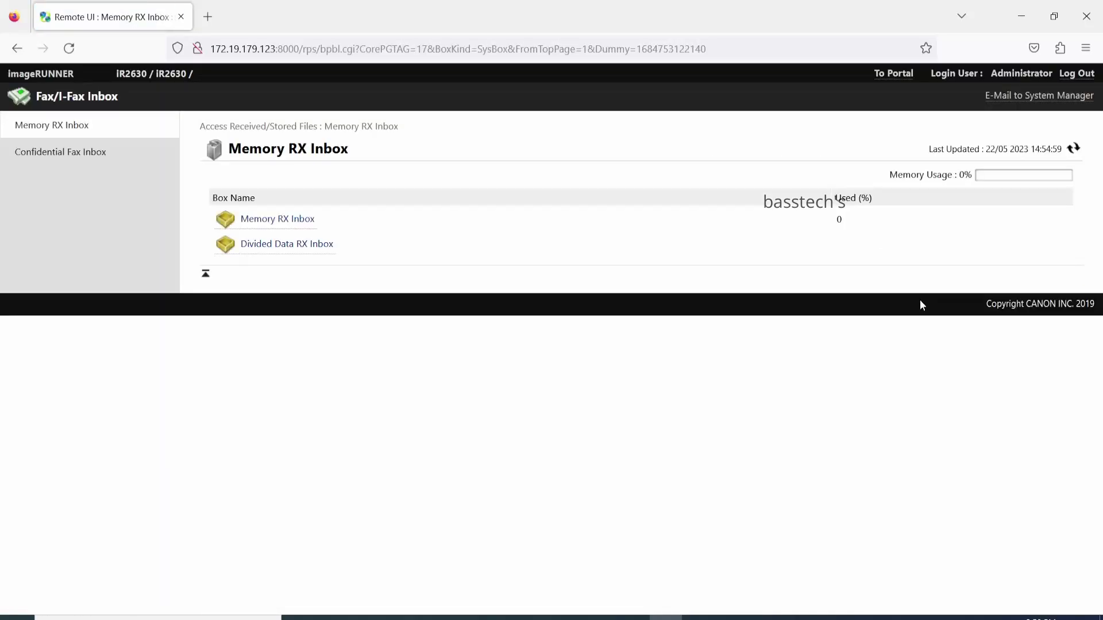
{"action": "left_click", "coordinate": [279, 221]}
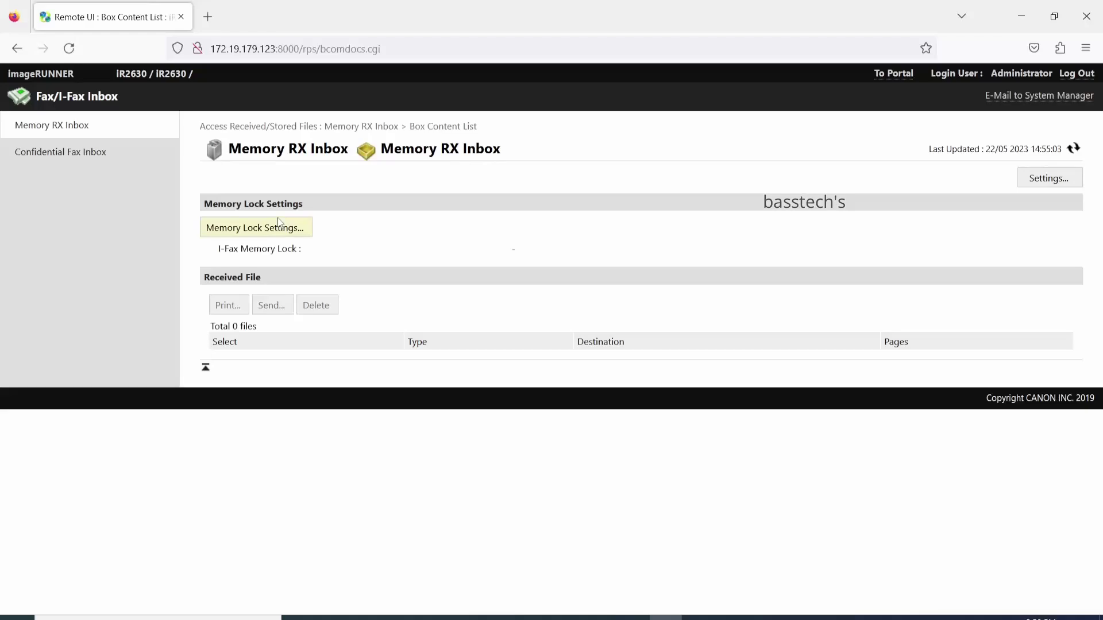
{"action": "left_click", "coordinate": [16, 48]}
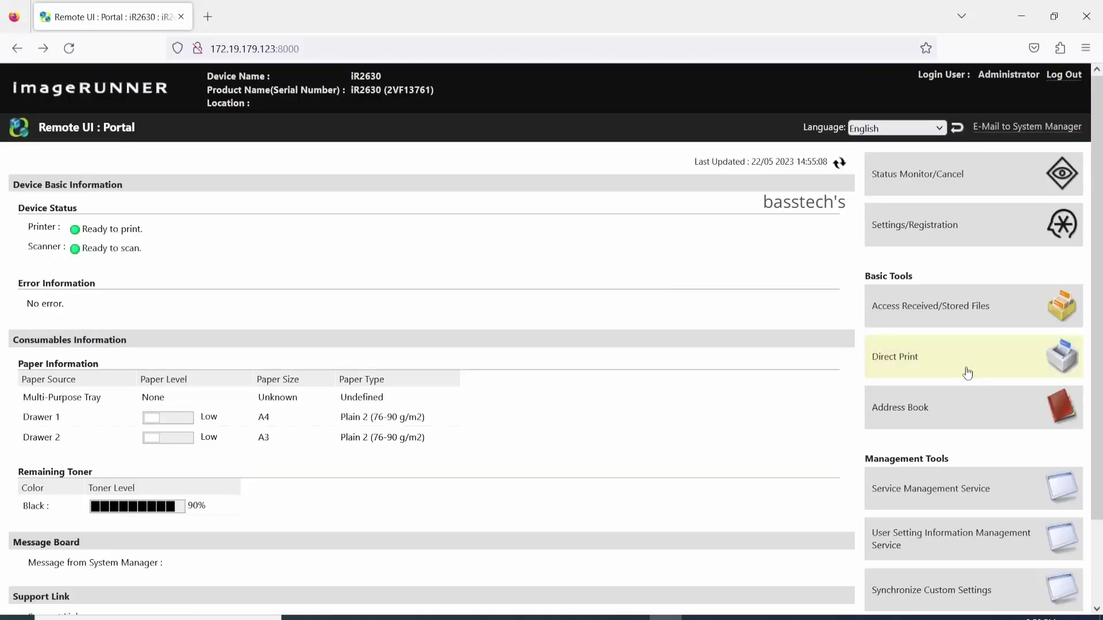
{"action": "left_click", "coordinate": [967, 374]}
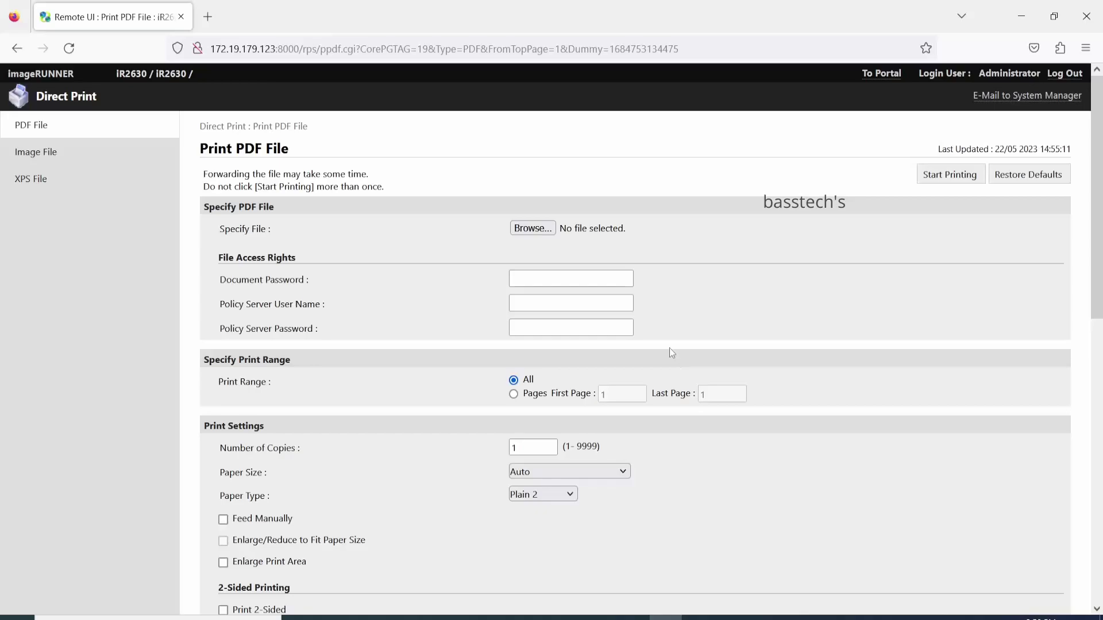
{"action": "scroll", "coordinate": [585, 392], "scroll_direction": "down", "scroll_amount": 5}
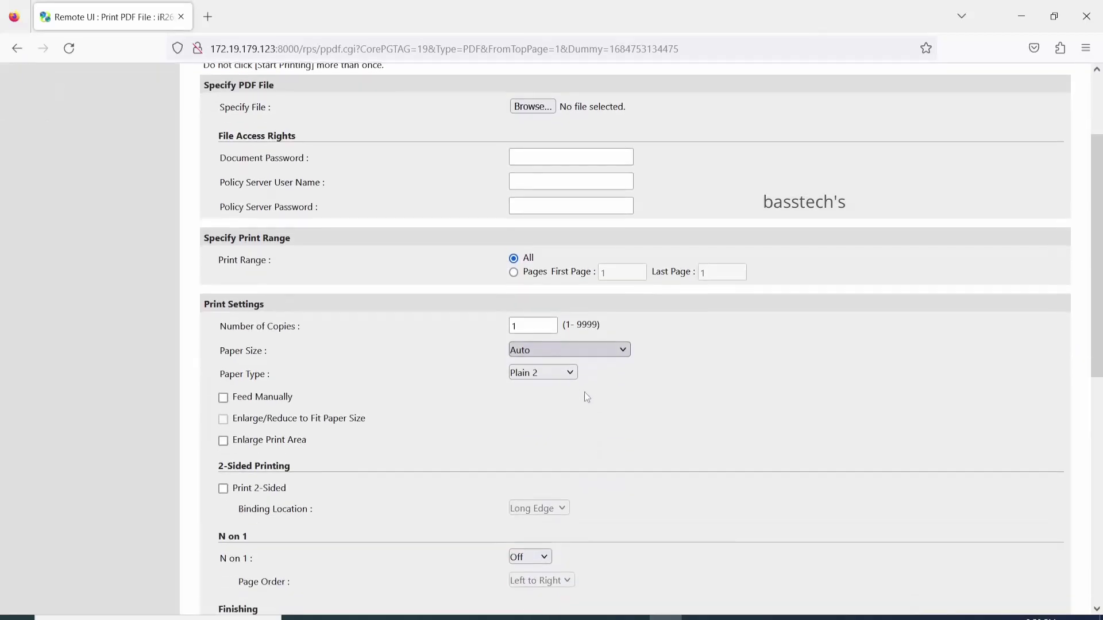
{"action": "scroll", "coordinate": [584, 391], "scroll_direction": "down", "scroll_amount": 5}
{"action": "scroll", "coordinate": [584, 391], "scroll_direction": "up", "scroll_amount": 10}
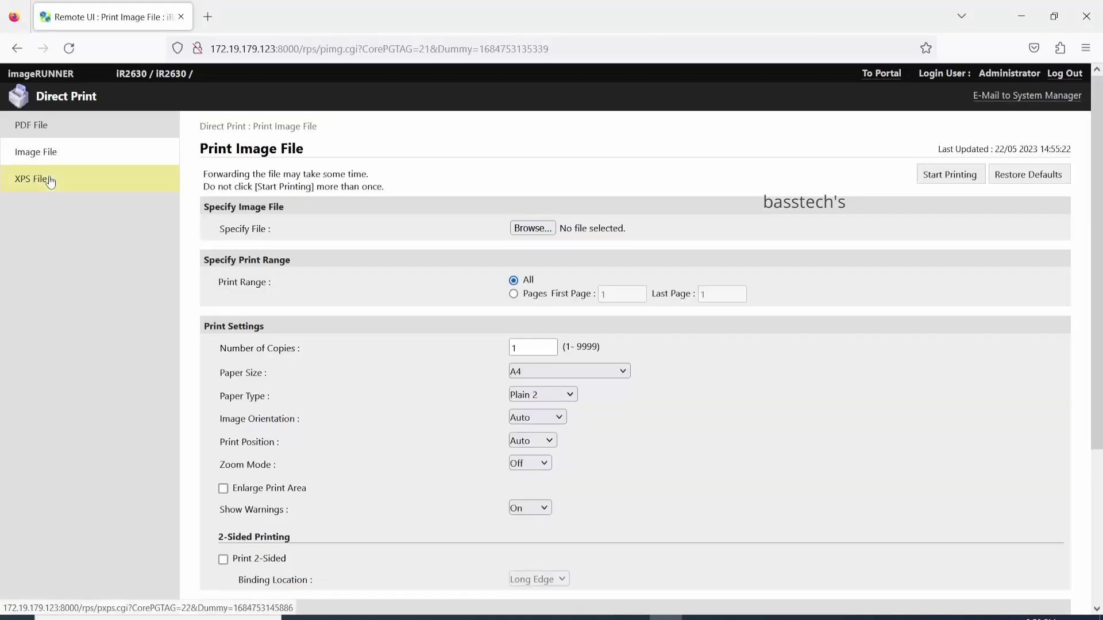
{"action": "left_click", "coordinate": [48, 179]}
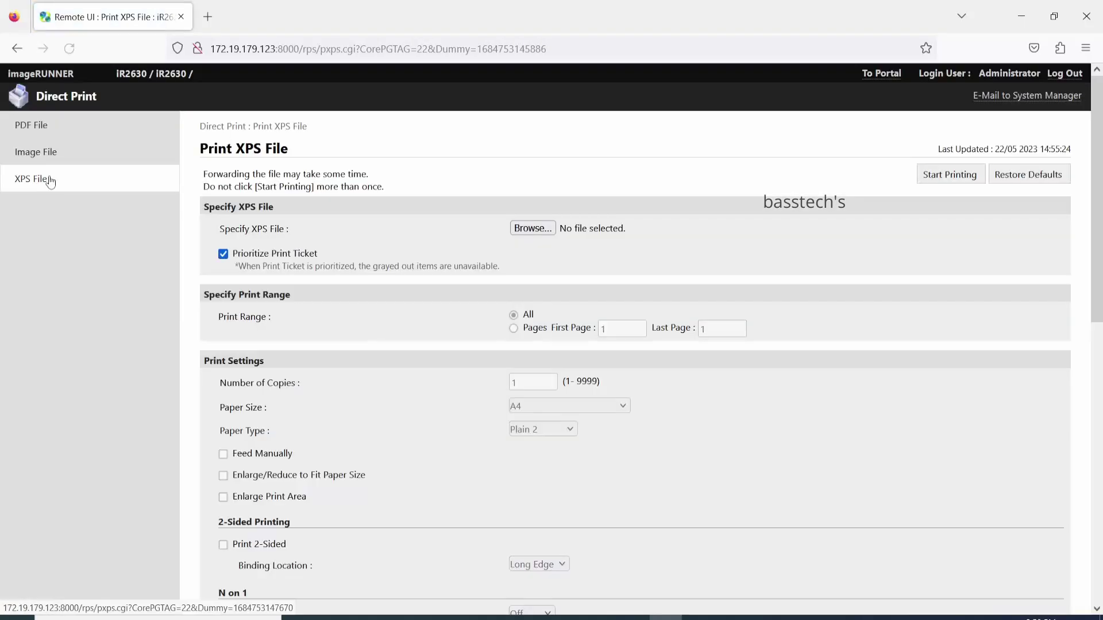
{"action": "left_click", "coordinate": [880, 74]}
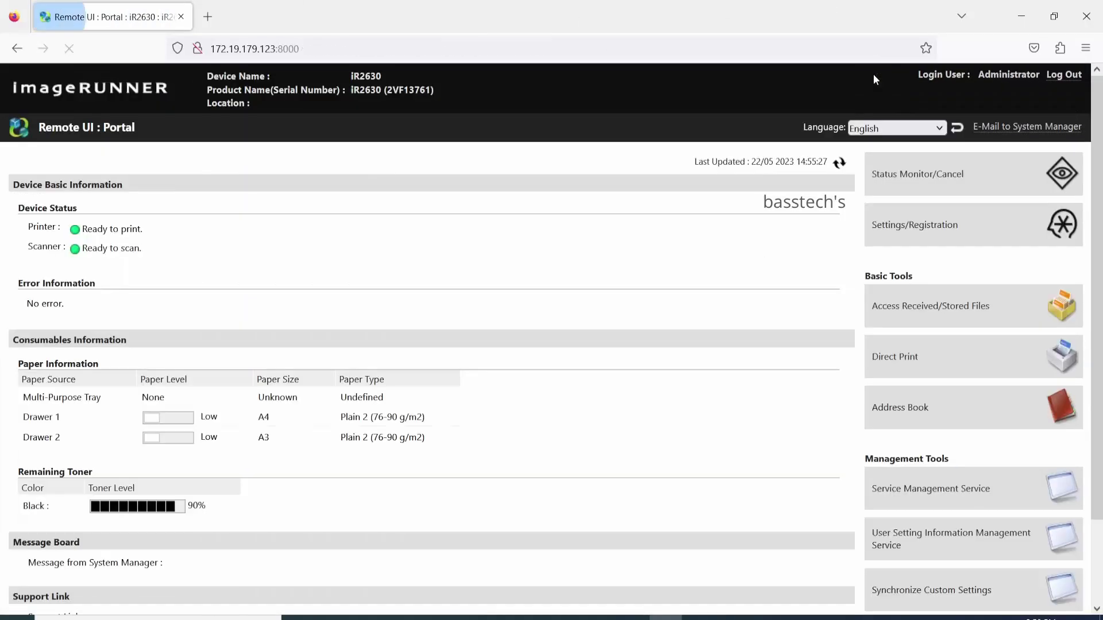
Open a new destination form in User Group Address List 01 and check its Type options
{"action": "left_click", "coordinate": [913, 402]}
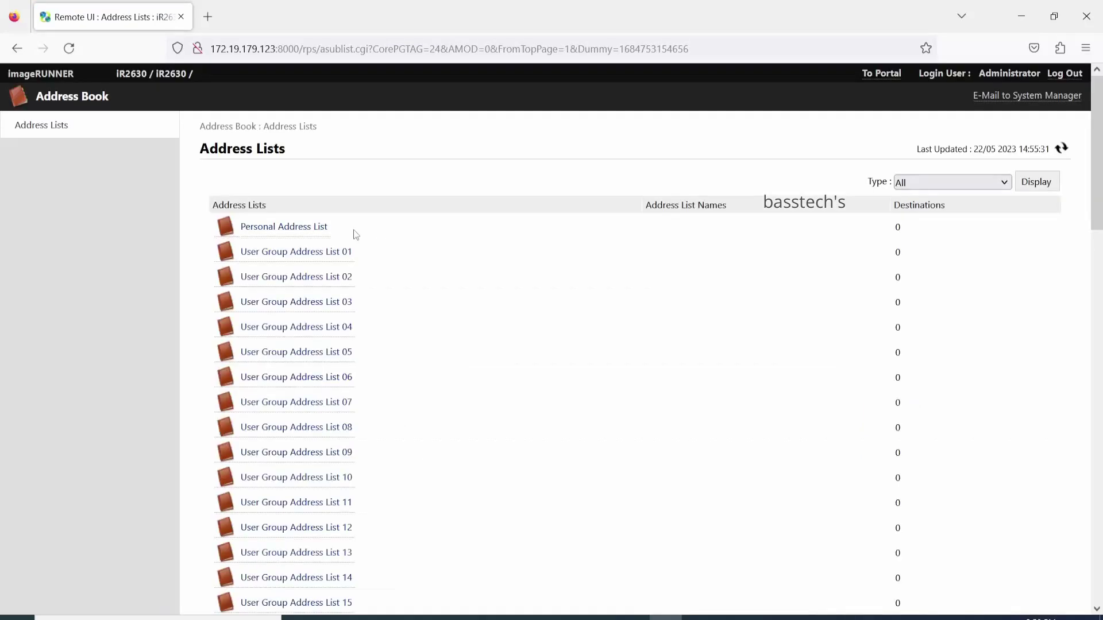
{"action": "left_click", "coordinate": [331, 251]}
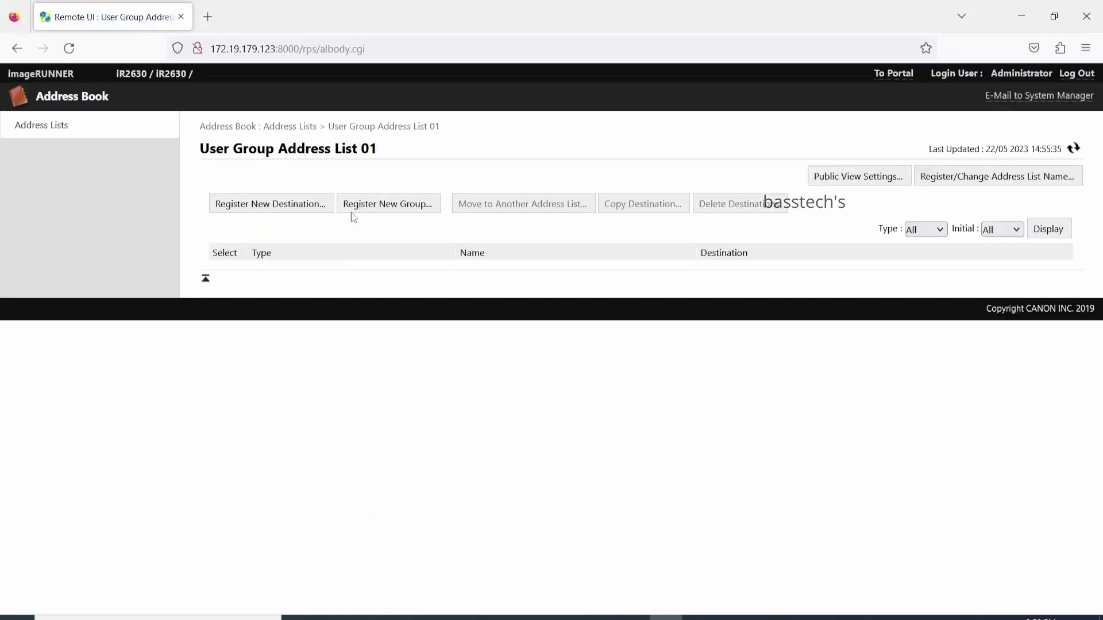
{"action": "left_click", "coordinate": [297, 199]}
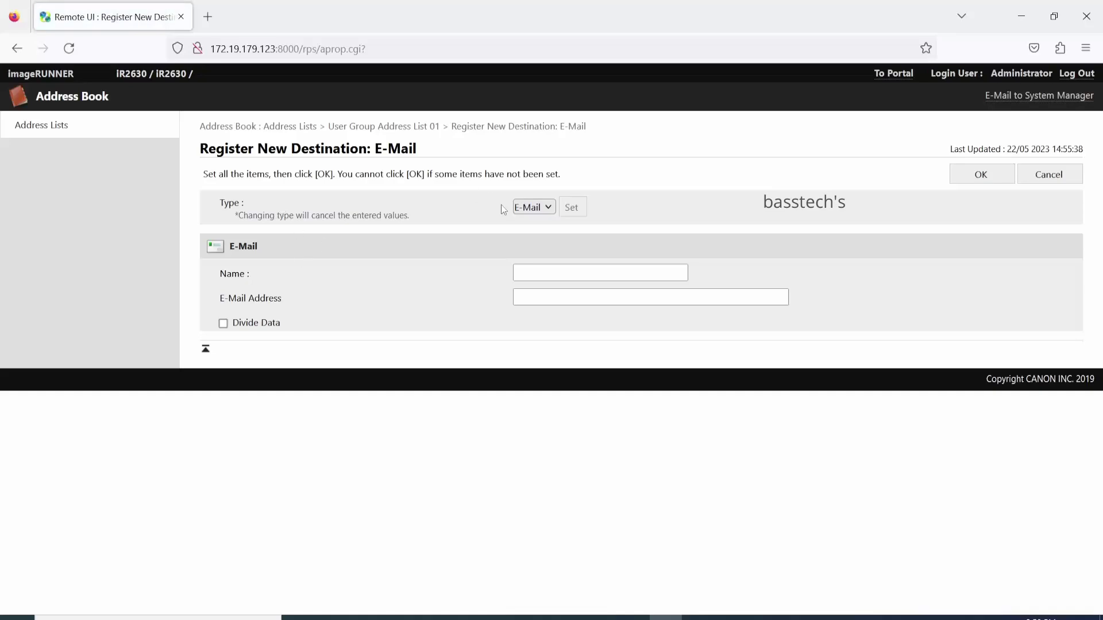
{"action": "left_click", "coordinate": [549, 207]}
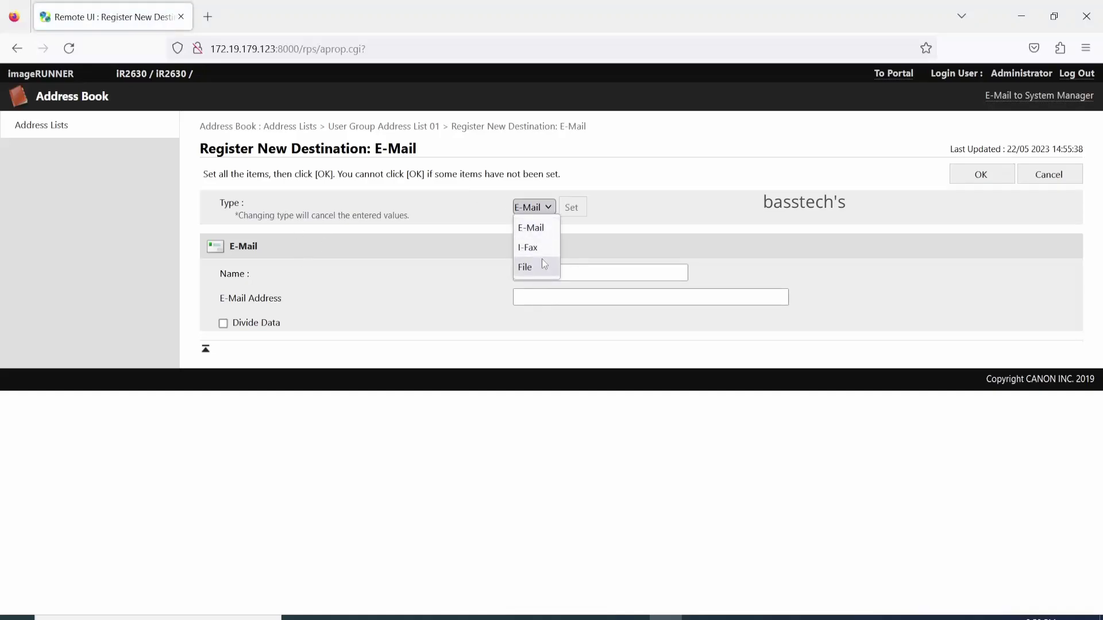
Back out through the address lists overview to the Remote UI portal home
{"action": "left_click", "coordinate": [416, 126]}
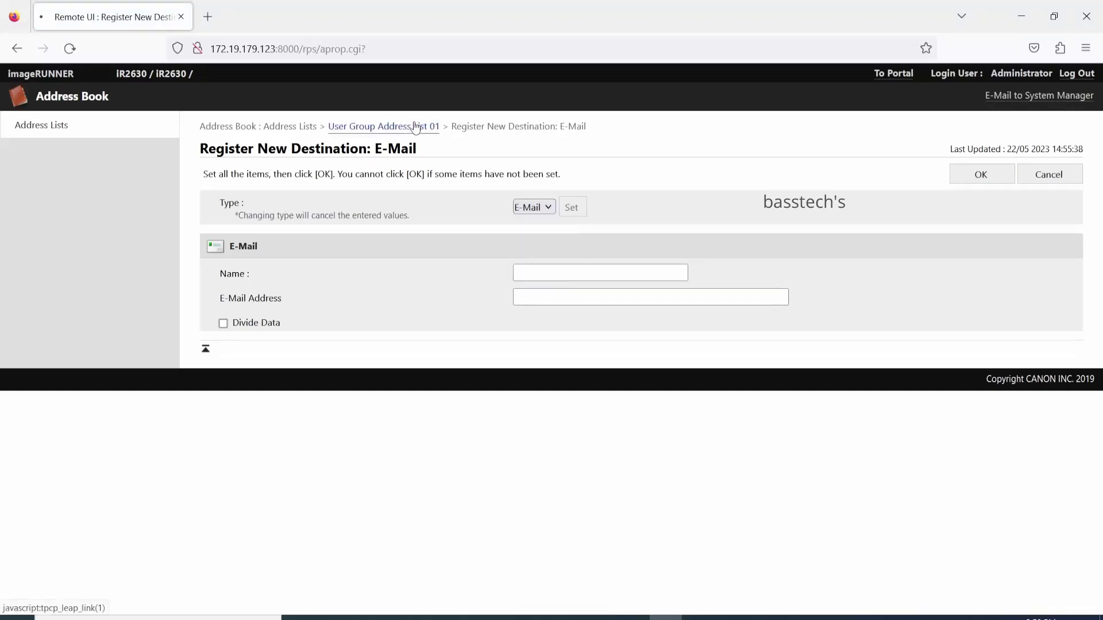
{"action": "left_click", "coordinate": [297, 130]}
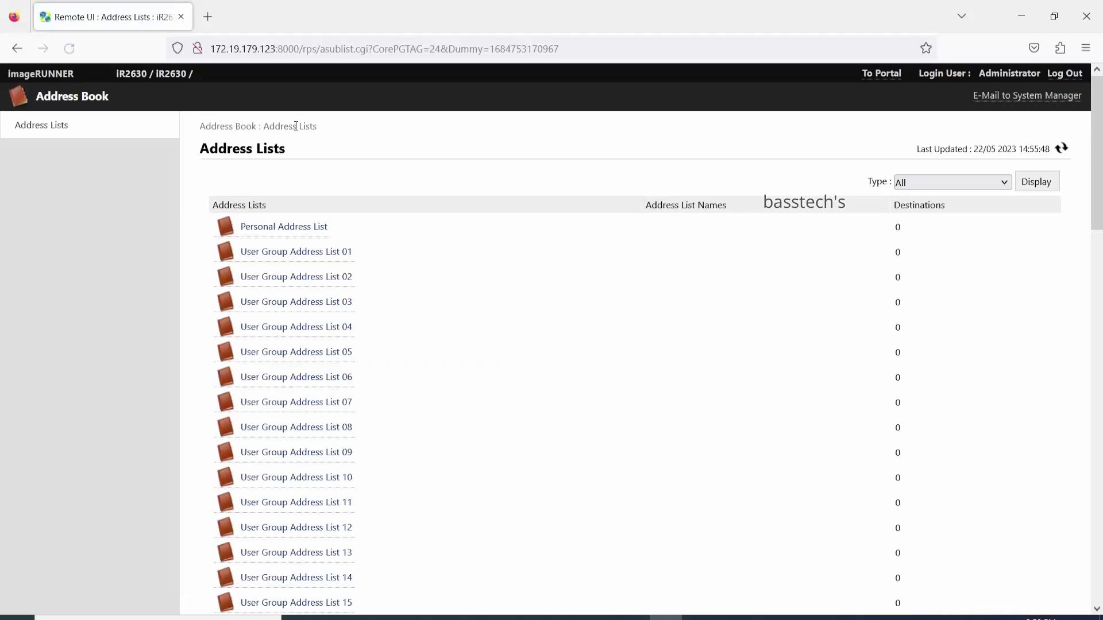
{"action": "left_click", "coordinate": [874, 72]}
{"action": "scroll", "coordinate": [909, 448], "scroll_direction": "down", "scroll_amount": 3}
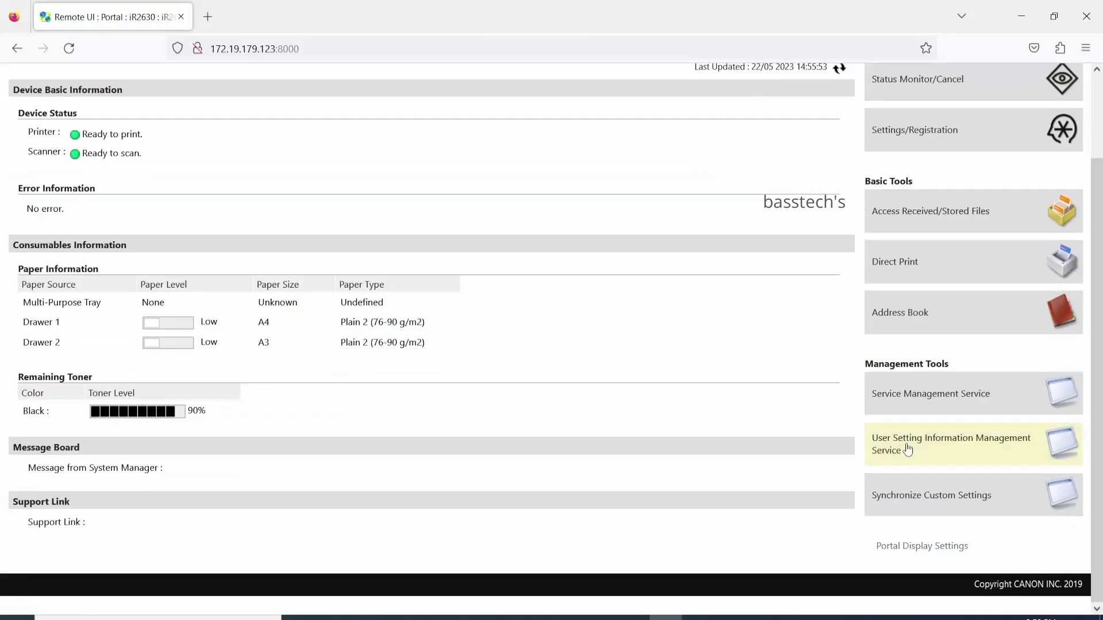
{"action": "left_click", "coordinate": [915, 407]}
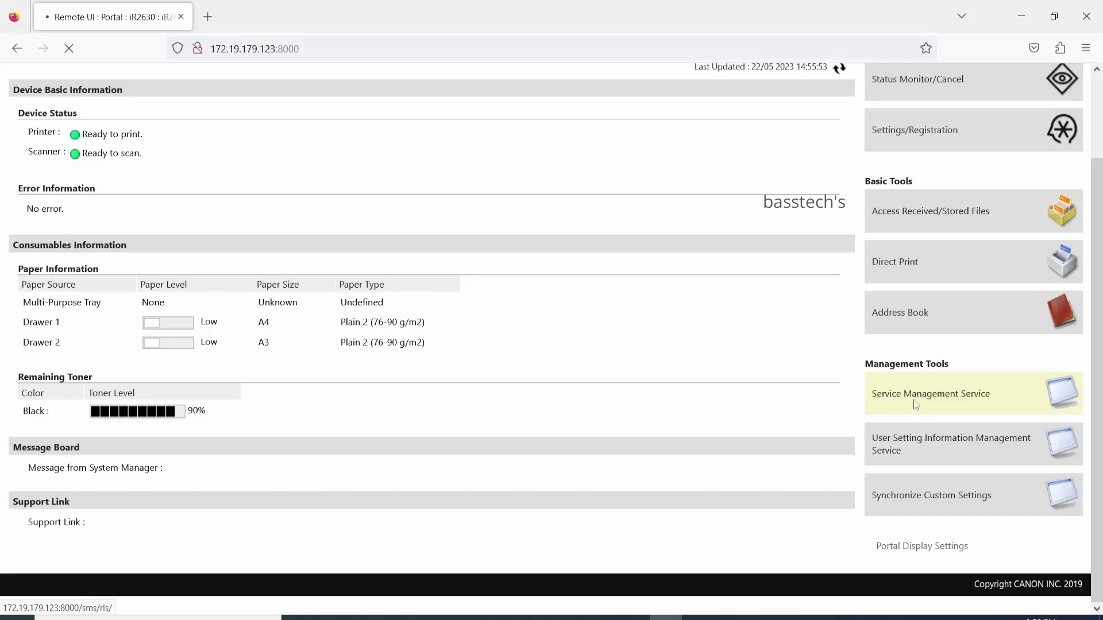
{"action": "left_click", "coordinate": [768, 406]}
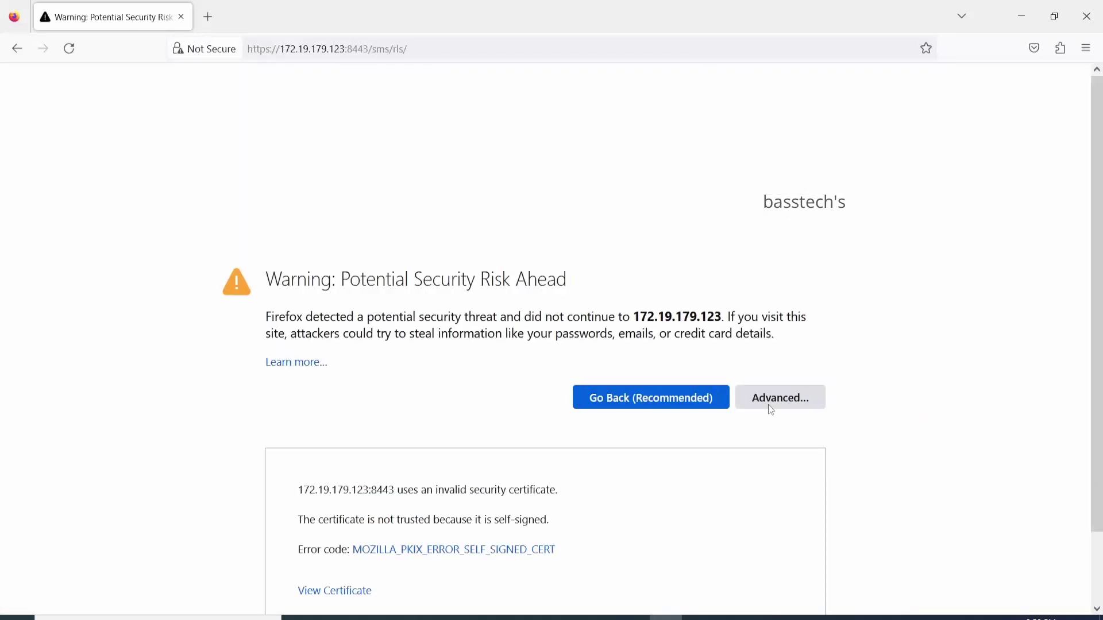
{"action": "scroll", "coordinate": [655, 477], "scroll_direction": "down", "scroll_amount": 2}
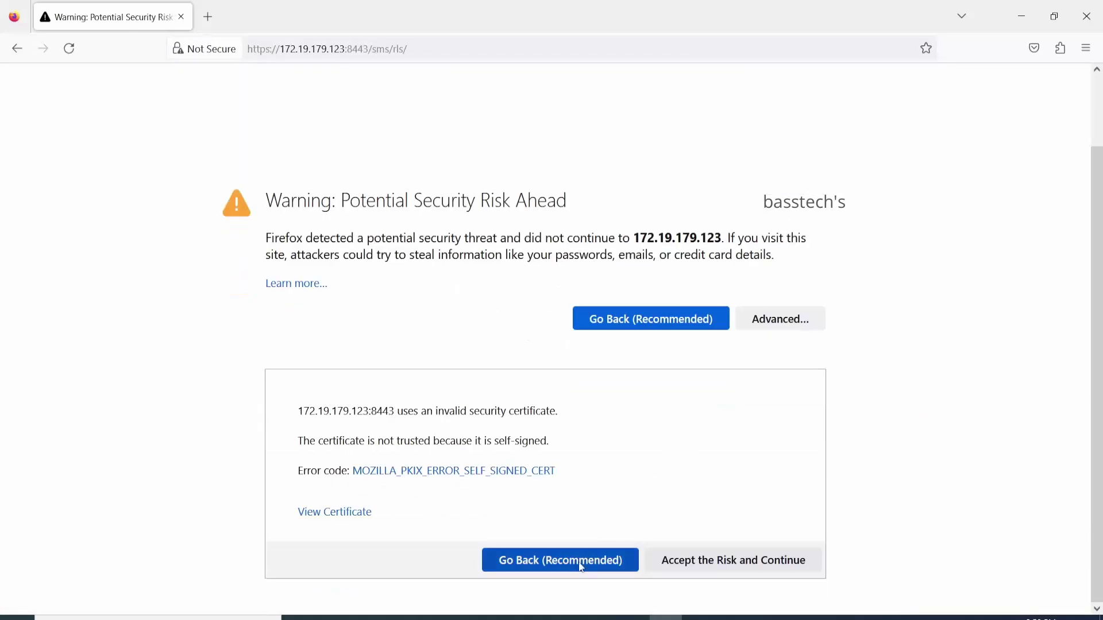
{"action": "left_click", "coordinate": [716, 566]}
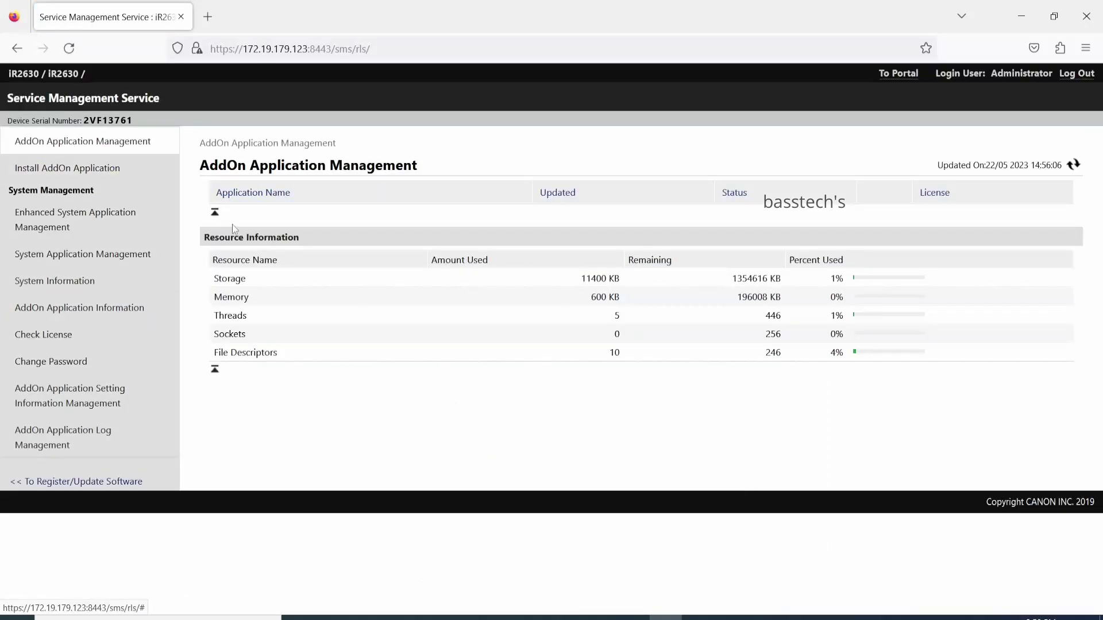
{"action": "left_click", "coordinate": [108, 168]}
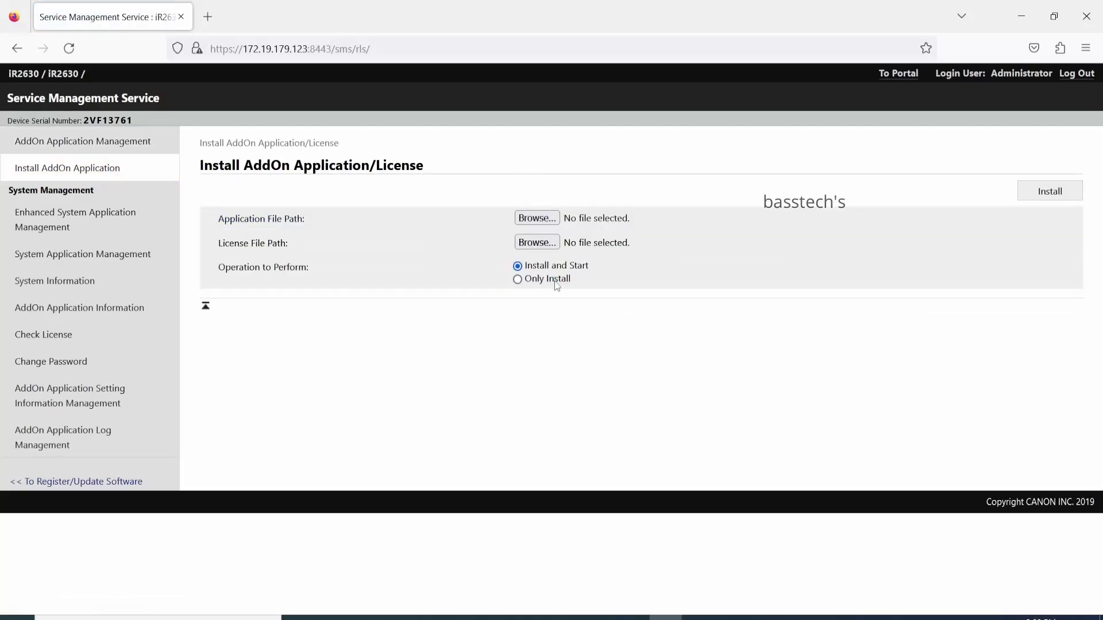
{"action": "left_click", "coordinate": [75, 220]}
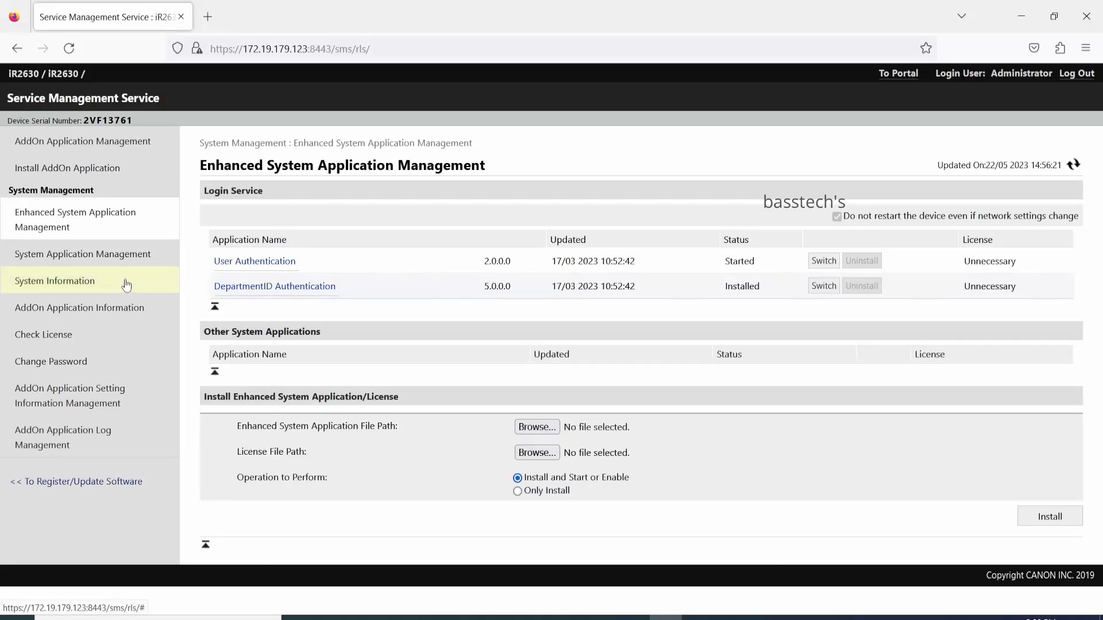
{"action": "left_click", "coordinate": [113, 256]}
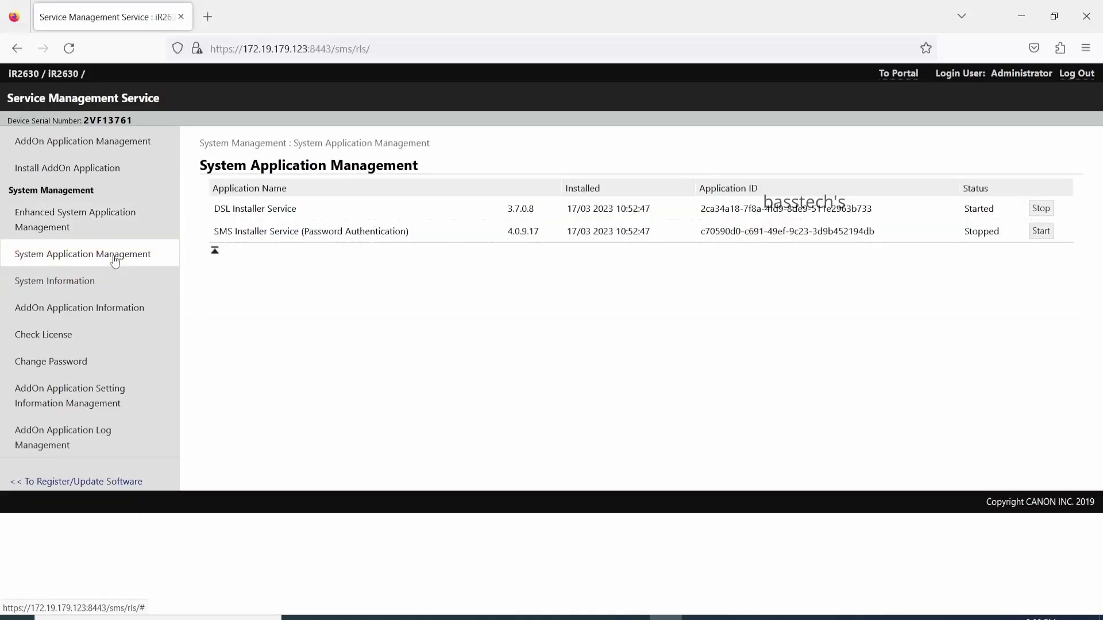
{"action": "left_click", "coordinate": [87, 282]}
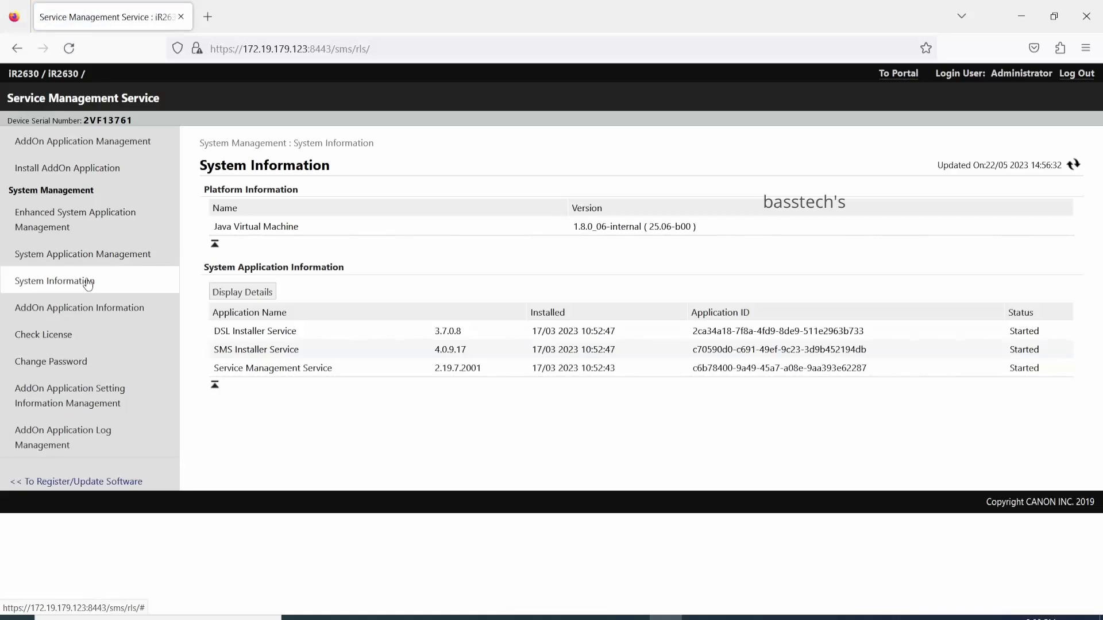
{"action": "left_click", "coordinate": [87, 310]}
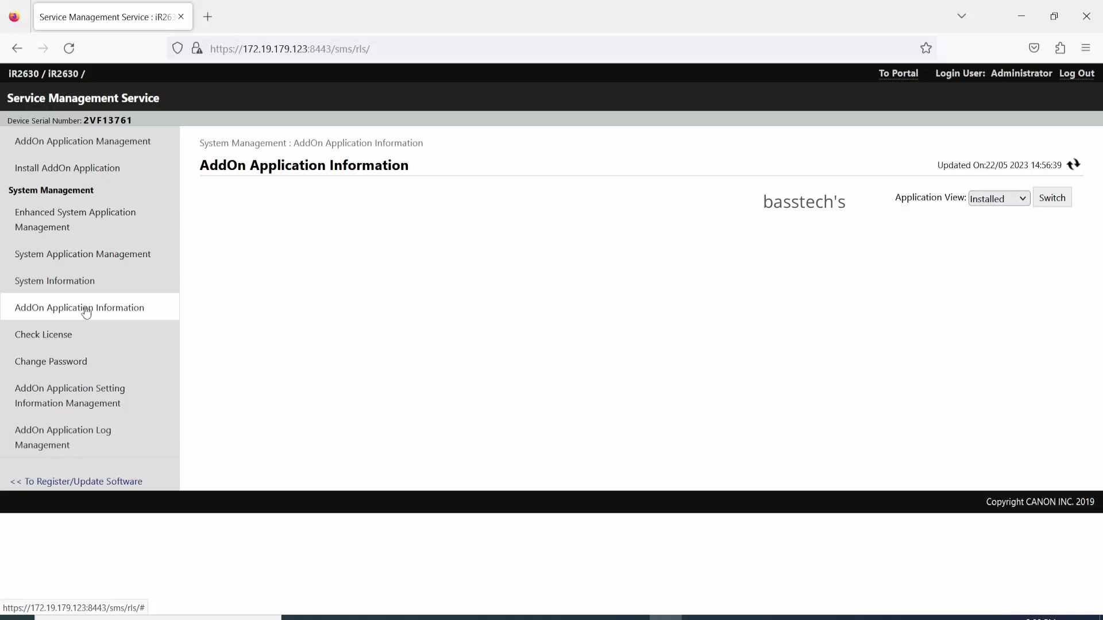
{"action": "left_click", "coordinate": [67, 338]}
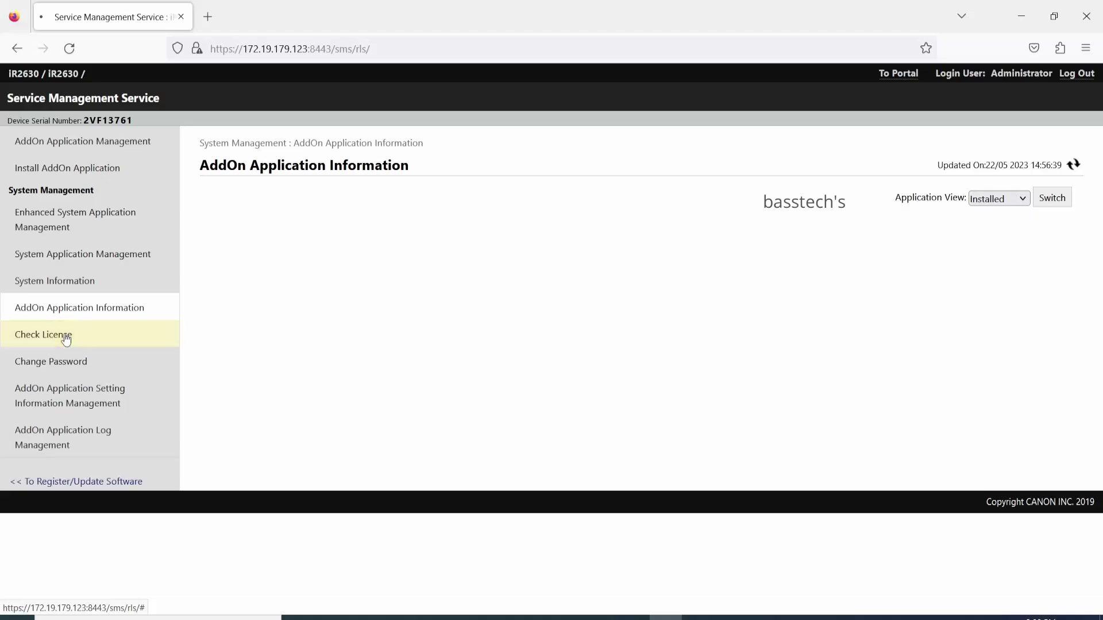
{"action": "left_click", "coordinate": [64, 364]}
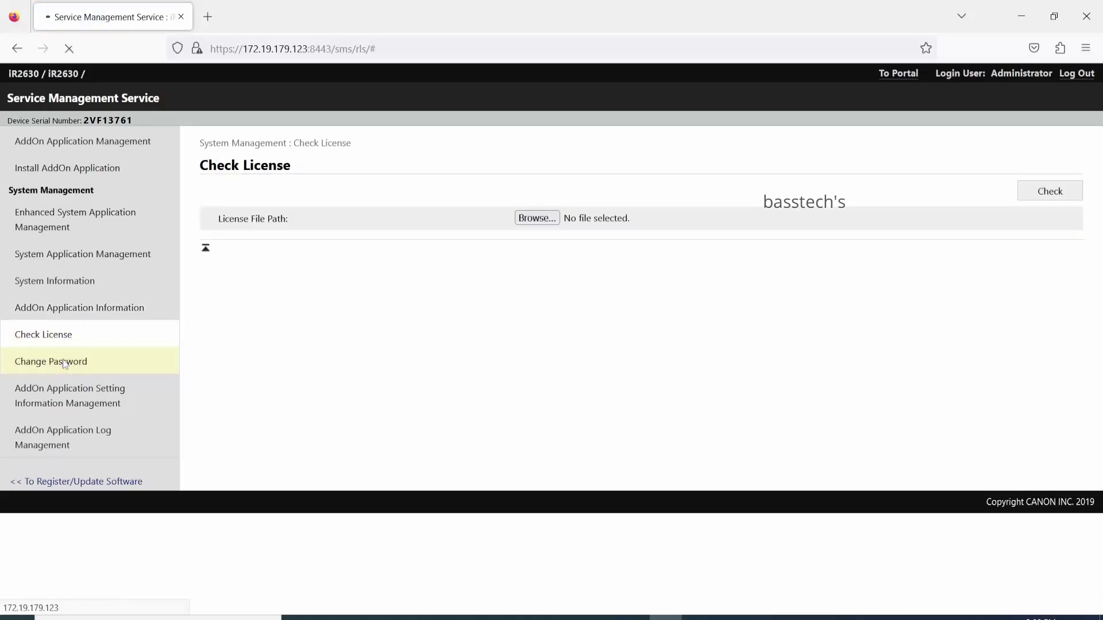
{"action": "left_click", "coordinate": [63, 397]}
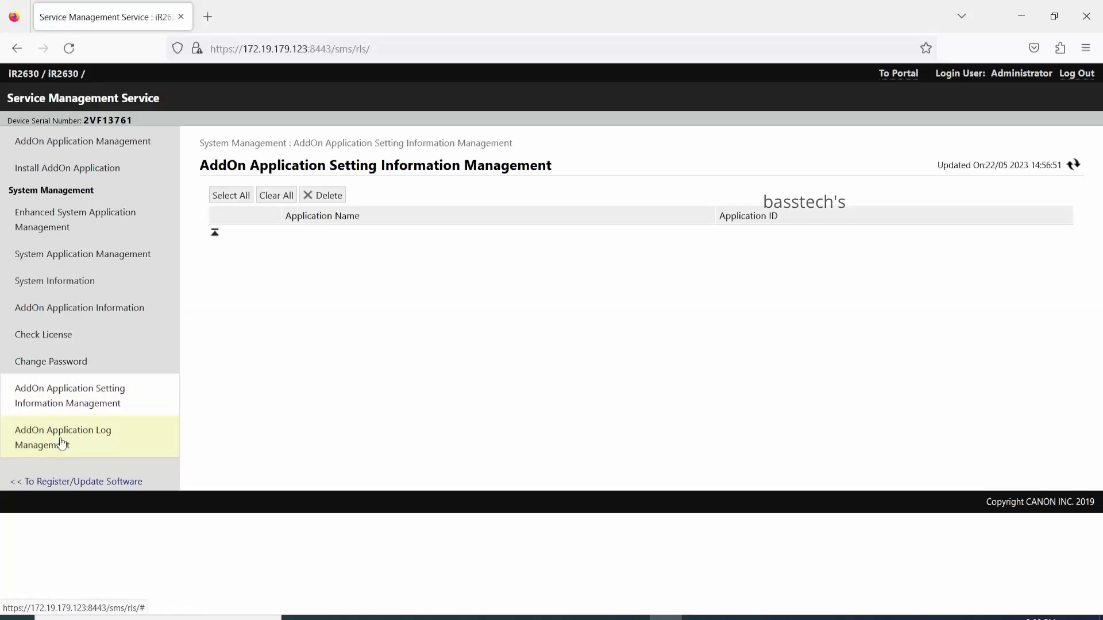
{"action": "left_click", "coordinate": [887, 76]}
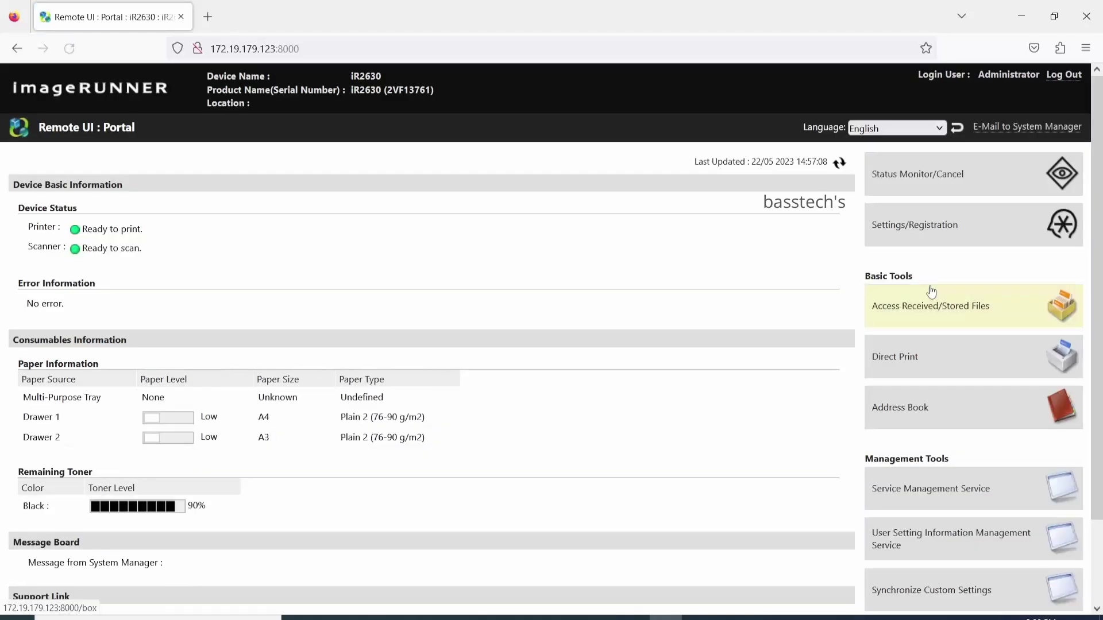
{"action": "scroll", "coordinate": [931, 290], "scroll_direction": "down", "scroll_amount": 2}
{"action": "left_click", "coordinate": [947, 455]}
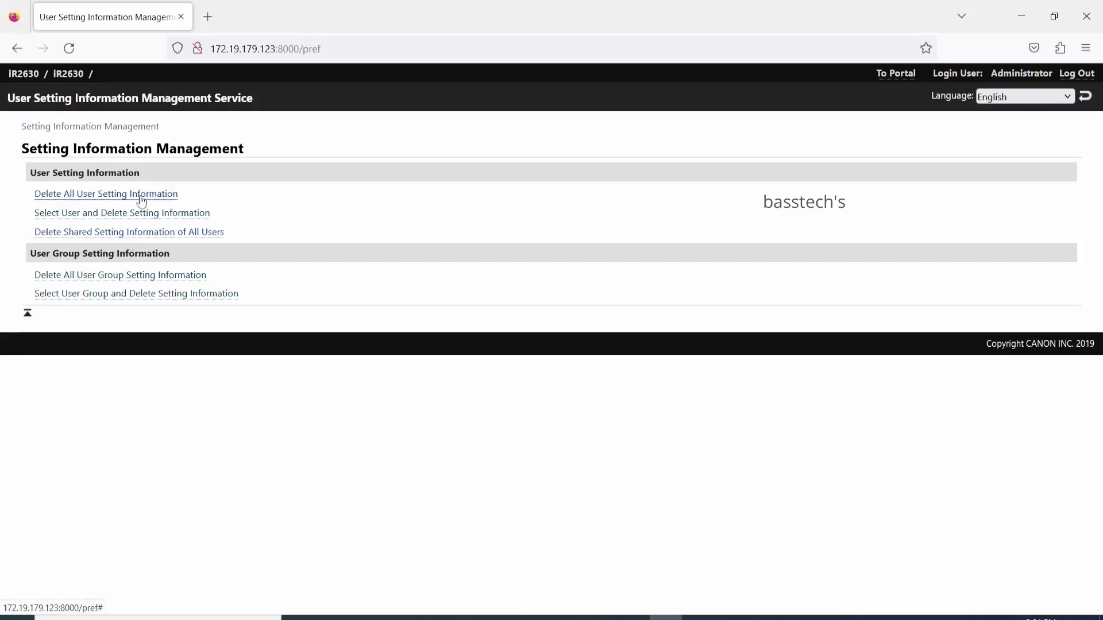
{"action": "left_click", "coordinate": [142, 195]}
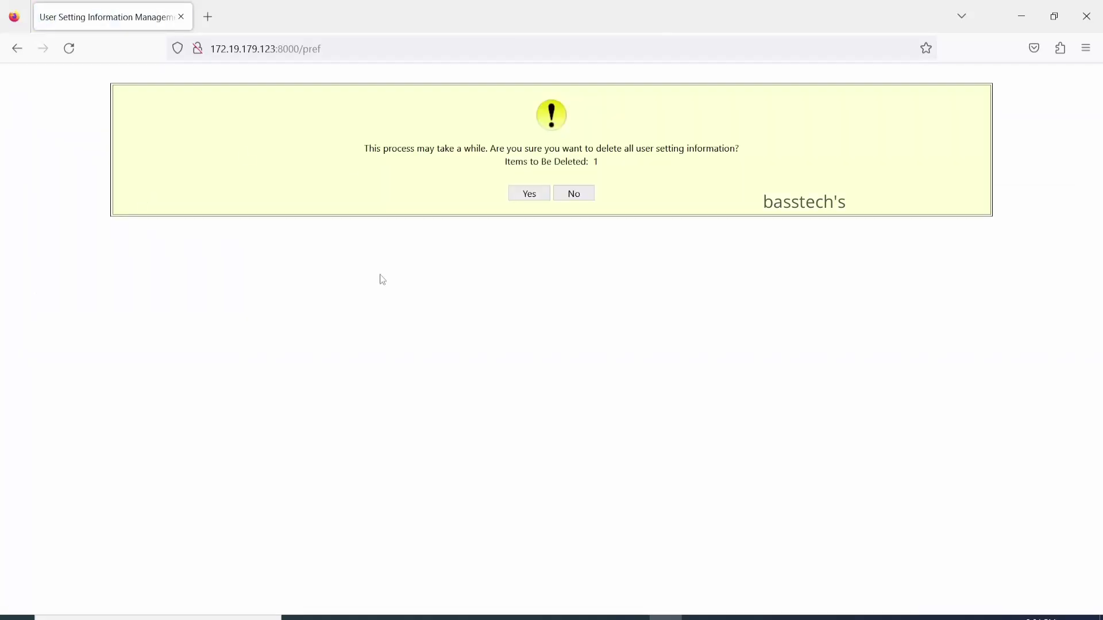
{"action": "left_click", "coordinate": [580, 199]}
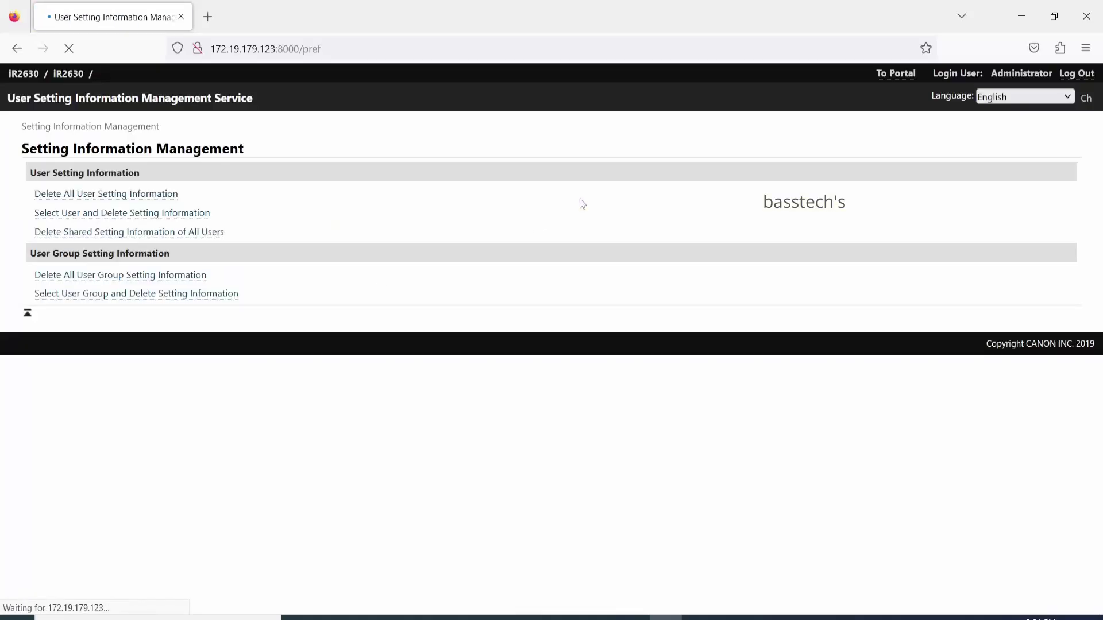
{"action": "left_click", "coordinate": [133, 213]}
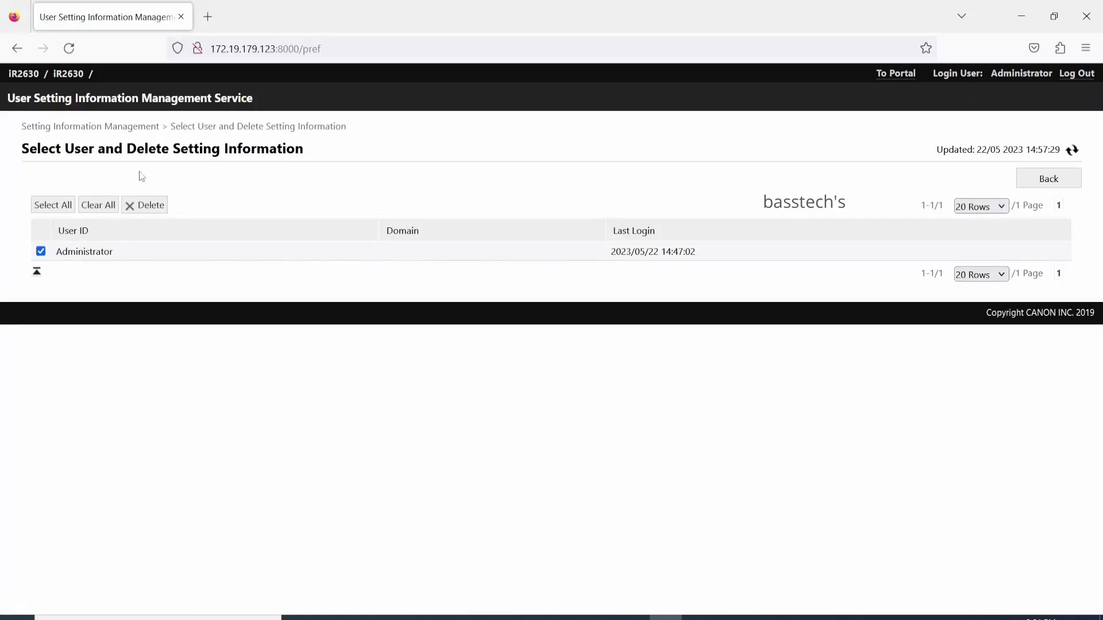
{"action": "left_click", "coordinate": [123, 127]}
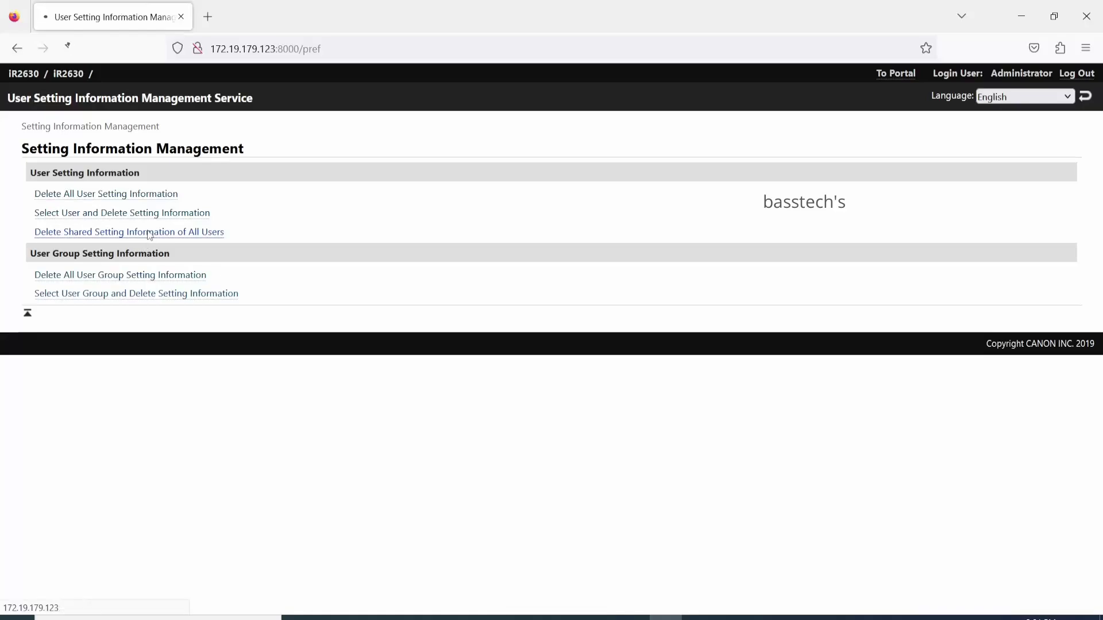
{"action": "left_click", "coordinate": [570, 182]}
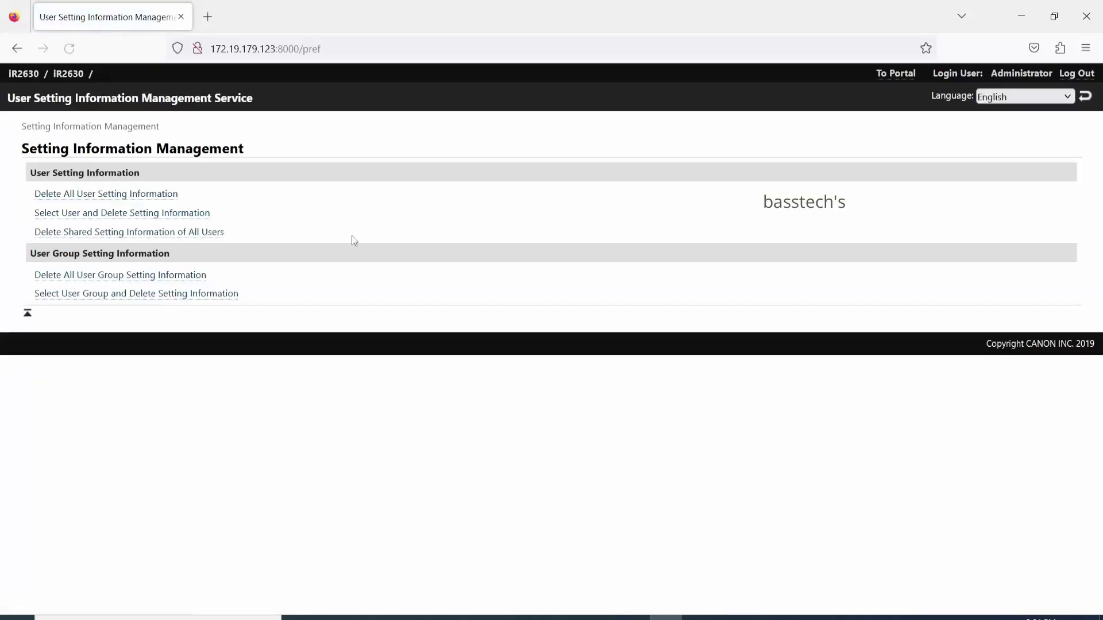
{"action": "left_click", "coordinate": [895, 74]}
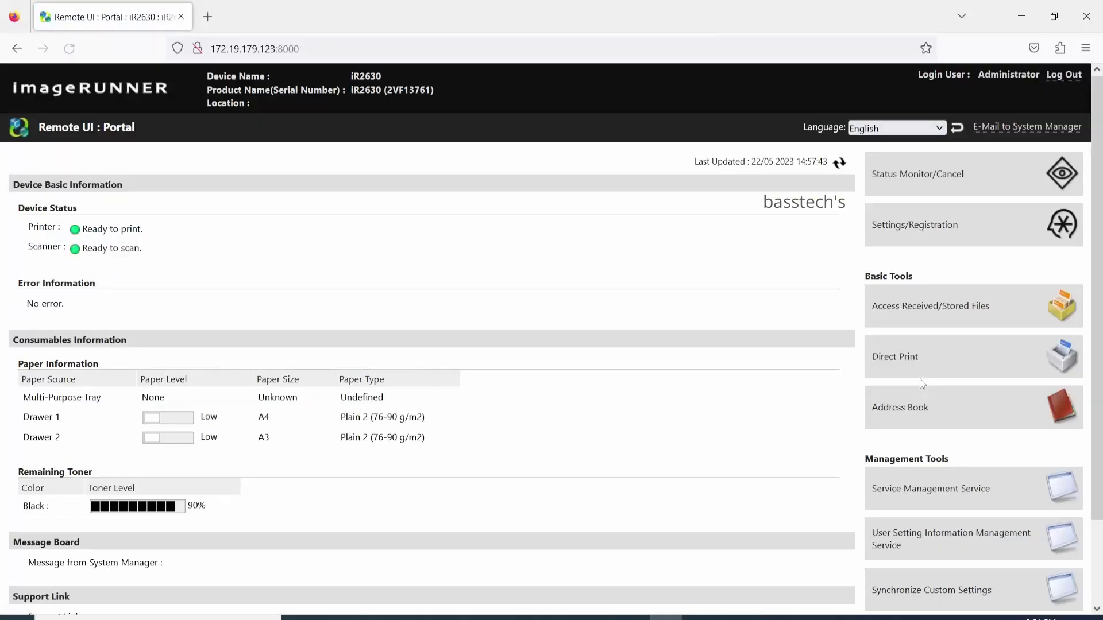
{"action": "scroll", "coordinate": [919, 378], "scroll_direction": "down", "scroll_amount": 2}
View the empty Synchronize Custom Settings communication log, then return to the portal home
{"action": "left_click", "coordinate": [948, 502]}
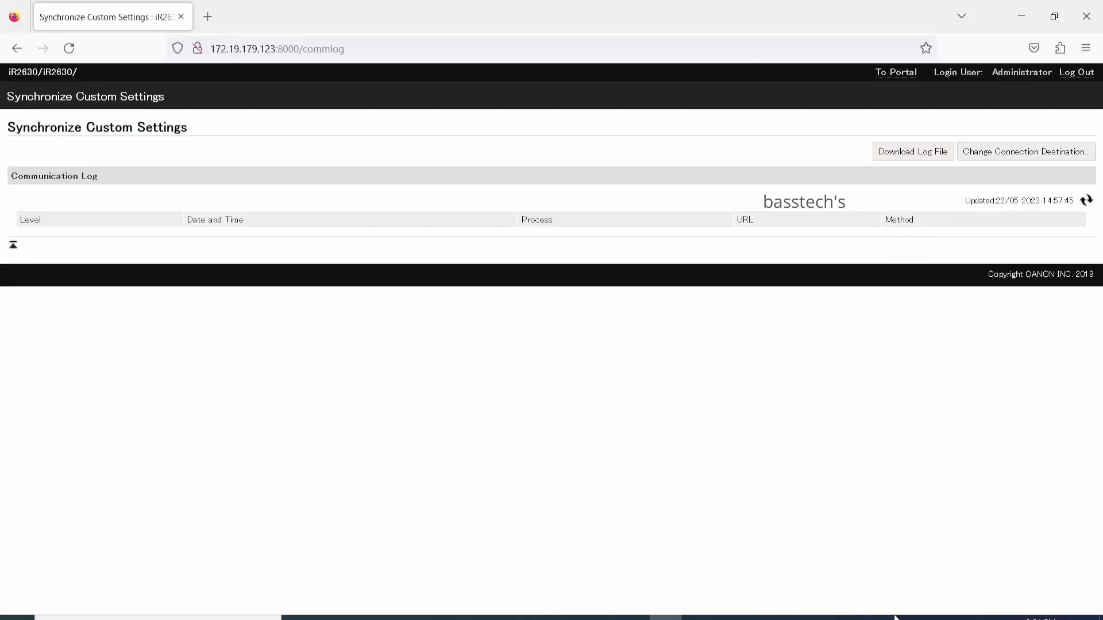
{"action": "left_click", "coordinate": [903, 72]}
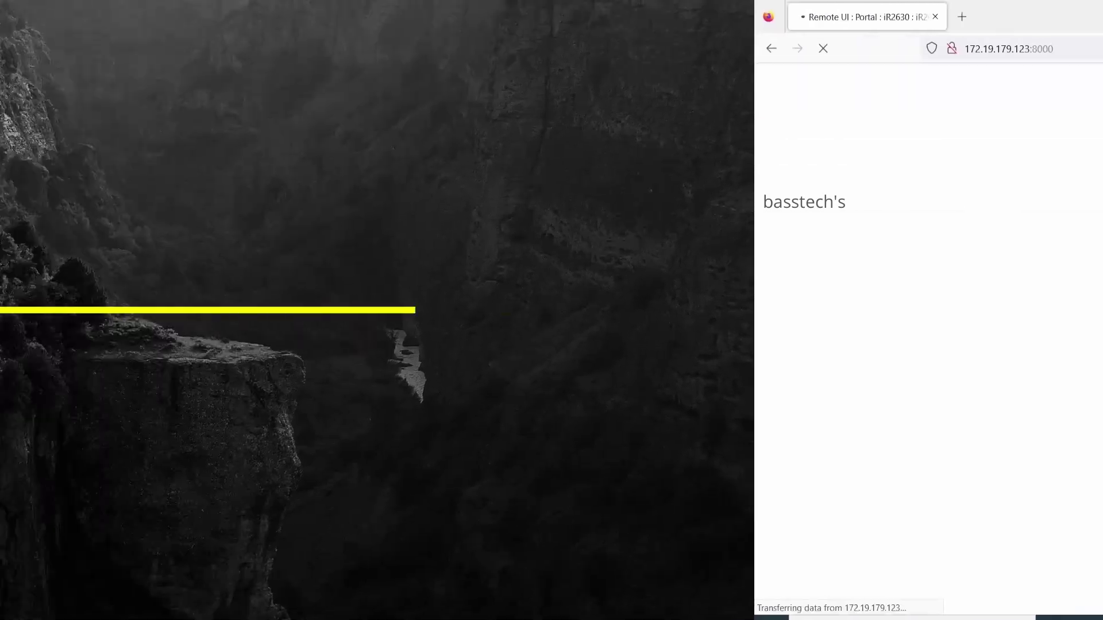